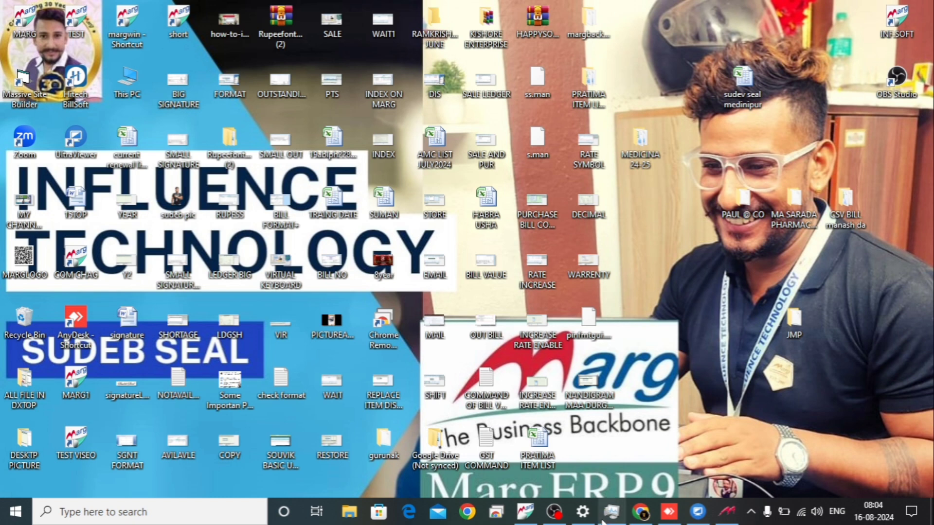
Switch to Marg ERP 9+ and open the Item Master list
{"action": "left_click", "coordinate": [528, 521]}
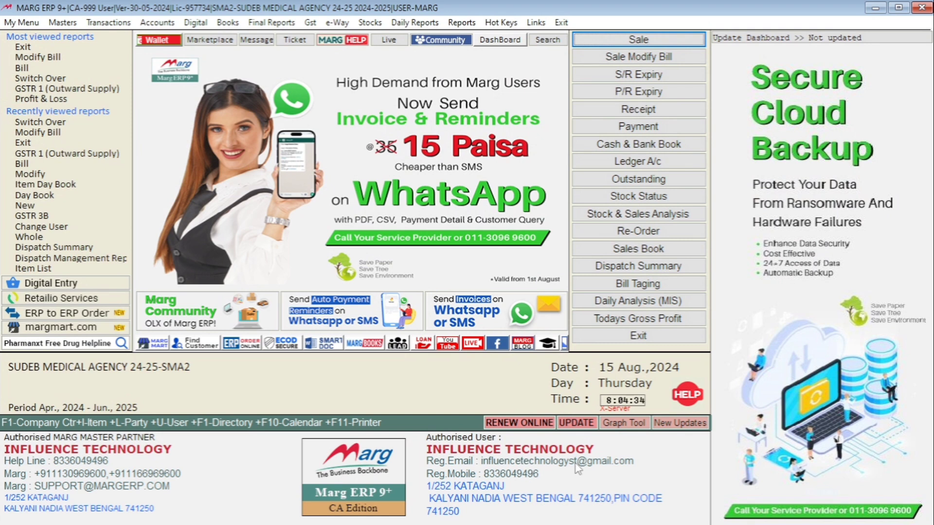
{"action": "key", "text": "alt+m"}
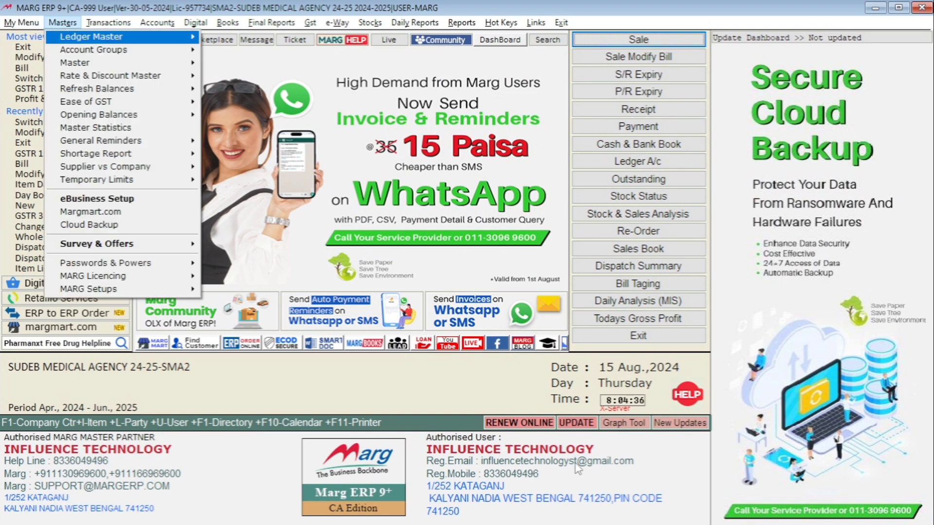
{"action": "key", "text": "Down"}
{"action": "key", "text": "Down"}
{"action": "key", "text": "Right"}
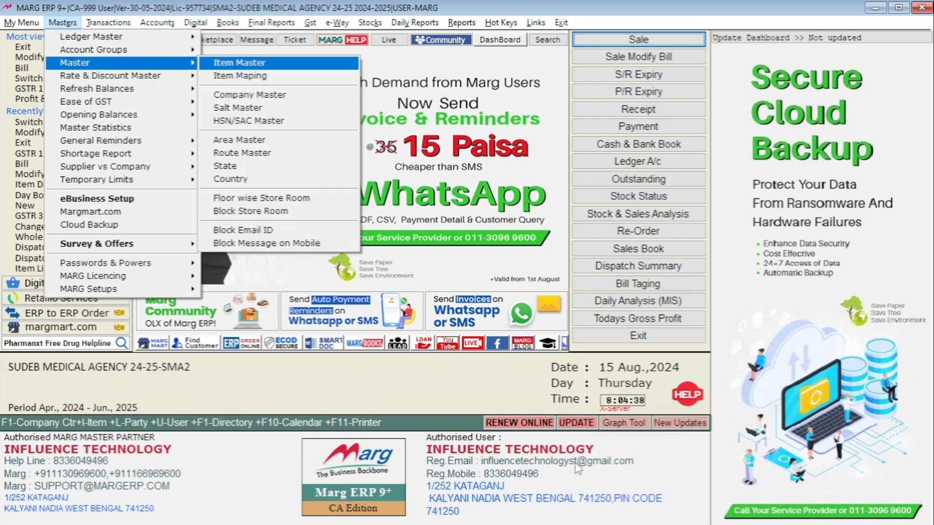
{"action": "key", "text": "Return"}
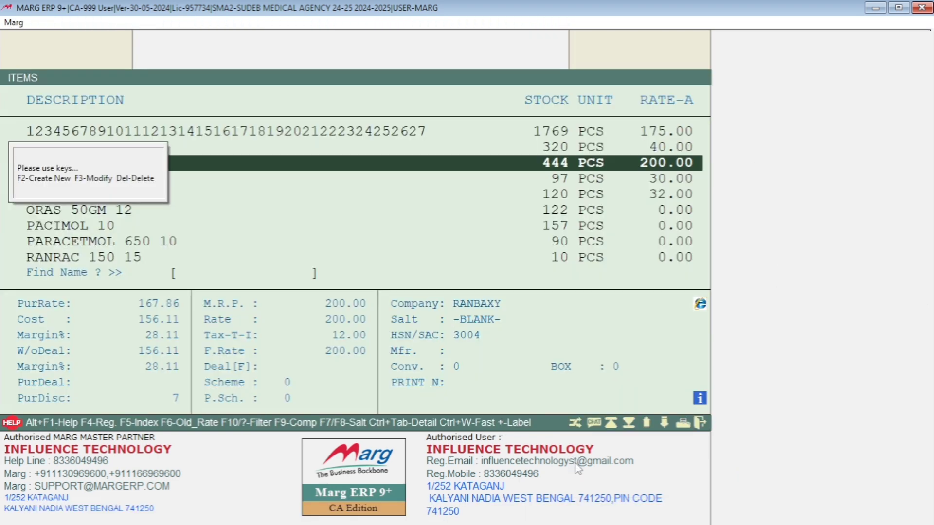
Browse the item list and examine the details of CALPOL 650 10
{"action": "key", "text": "Down"}
{"action": "key", "text": "Down"}
{"action": "key", "text": "Down"}
{"action": "key", "text": "Down"}
{"action": "key", "text": "Up"}
{"action": "key", "text": "Up"}
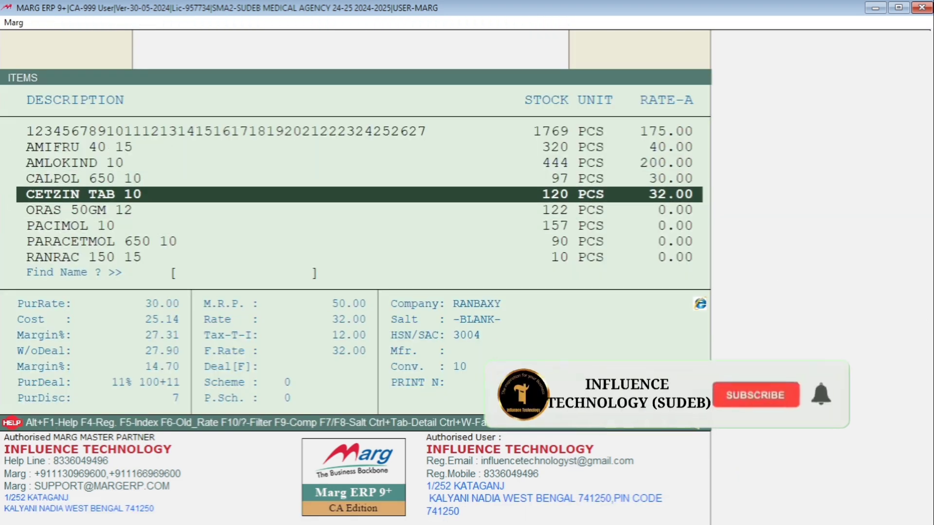
{"action": "key", "text": "Up"}
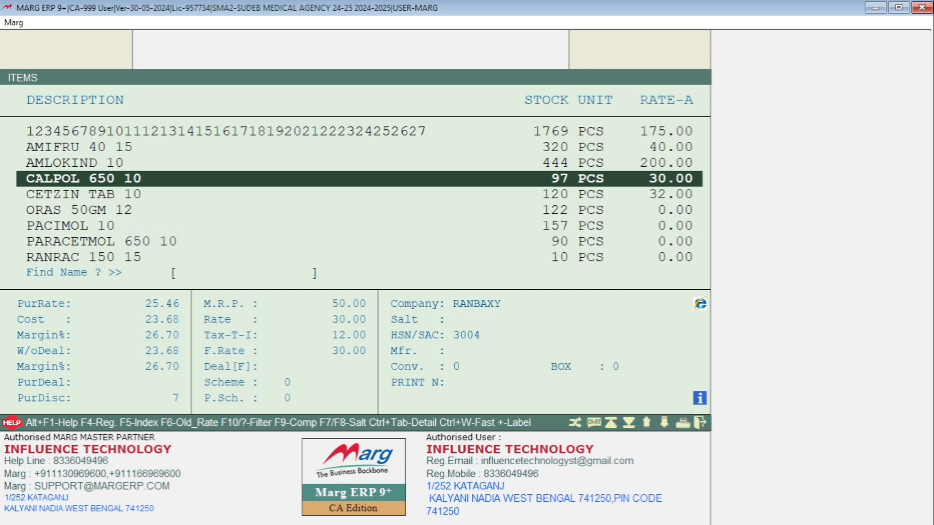
Create a new product named CALPOL 650 with the default unit PCS and save it
{"action": "key", "text": "F2"}
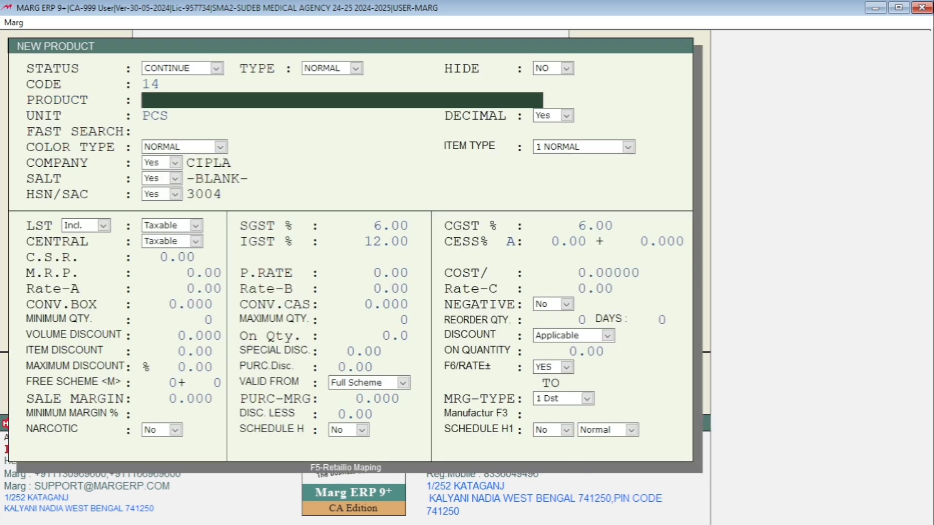
{"action": "type", "text": "CALPOL 650"}
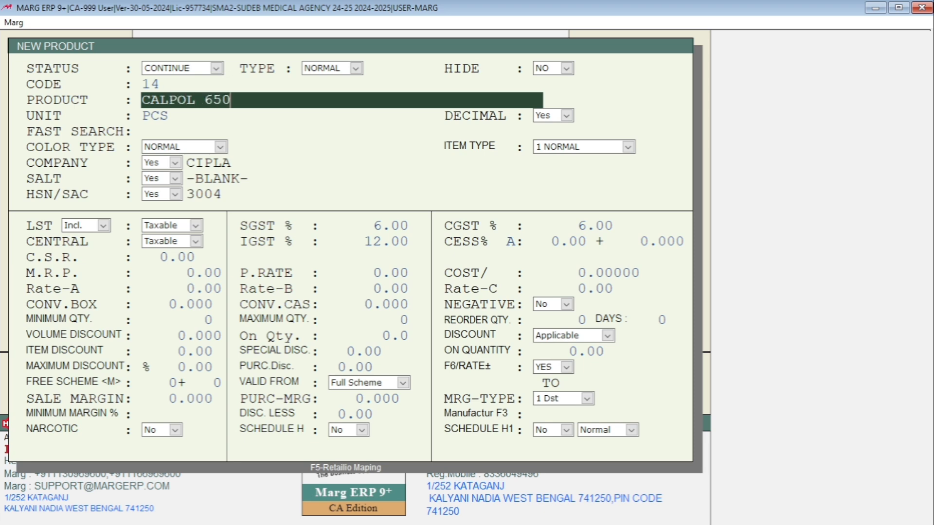
{"action": "key", "text": "Return"}
{"action": "key", "text": "Up"}
{"action": "key", "text": "Return"}
{"action": "key", "text": "Return"}
{"action": "key", "text": "Return"}
{"action": "key", "text": "Return"}
{"action": "key", "text": "Return"}
{"action": "key", "text": "Return"}
{"action": "key", "text": "Return"}
{"action": "key", "text": "Return"}
{"action": "key", "text": "Return"}
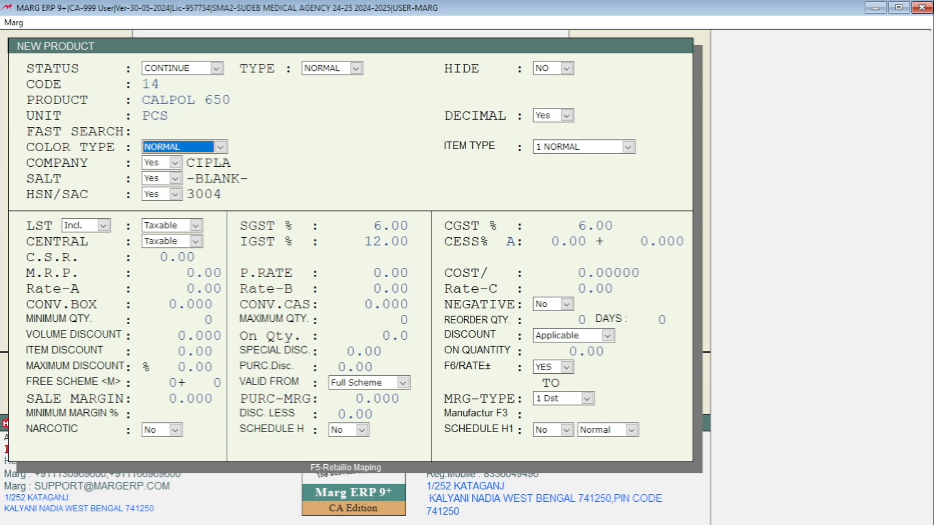
{"action": "key", "text": "Escape"}
{"action": "key", "text": "Return"}
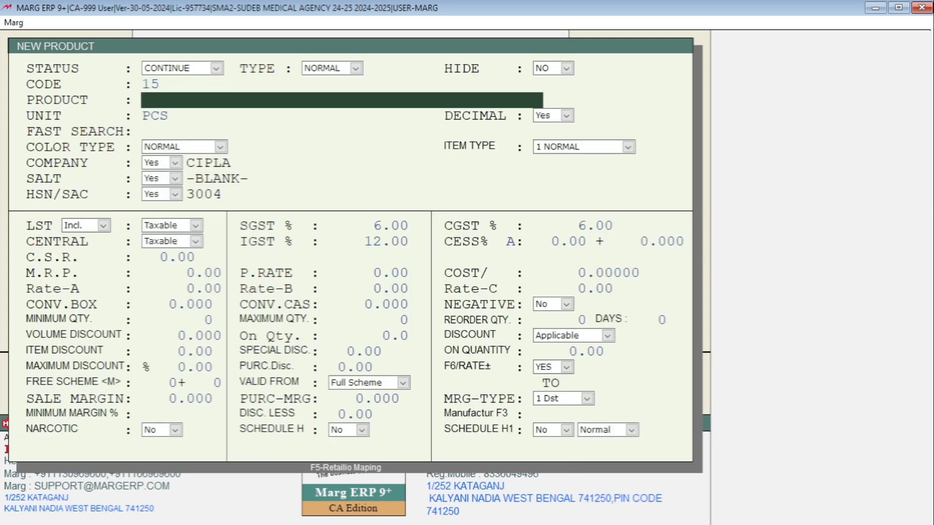
Save a second product under the same name, CALPOL 650, and return to the item list
{"action": "type", "text": "CALPOL 650"}
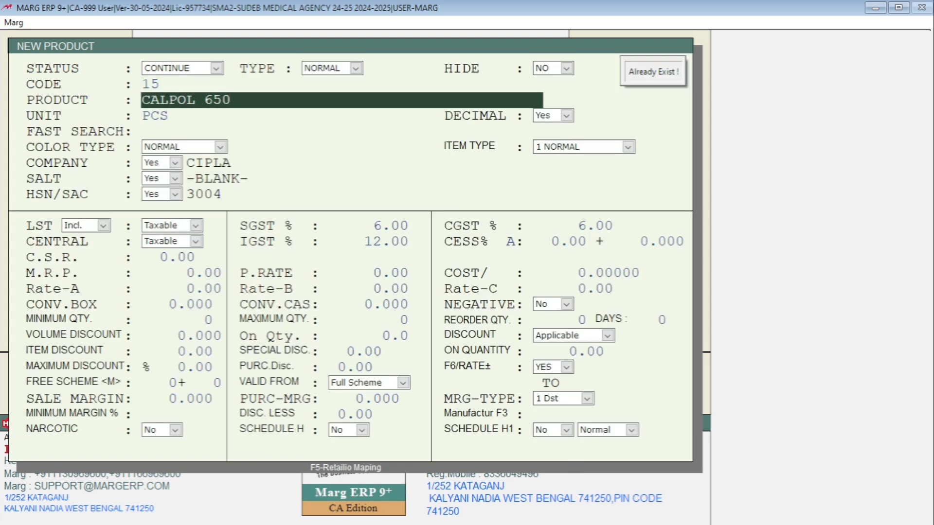
{"action": "key", "text": "Return"}
{"action": "key", "text": "Escape"}
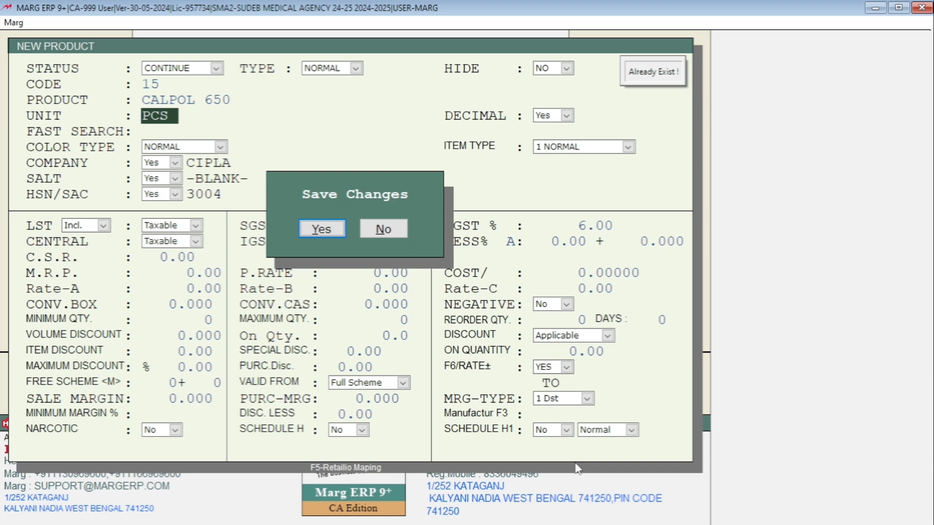
{"action": "key", "text": "Return"}
{"action": "key", "text": "Escape"}
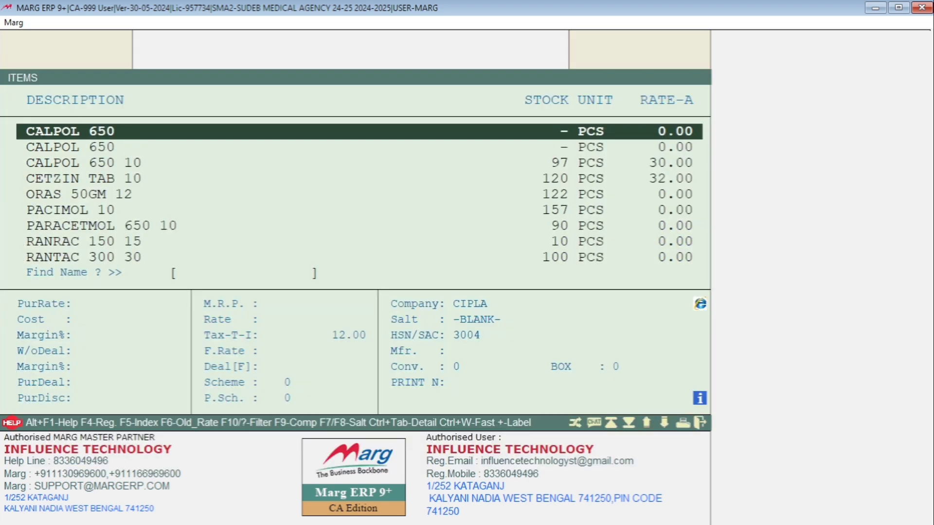
Add a third product also named CALPOL 650, save it, and close the new product form
{"action": "key", "text": "F2"}
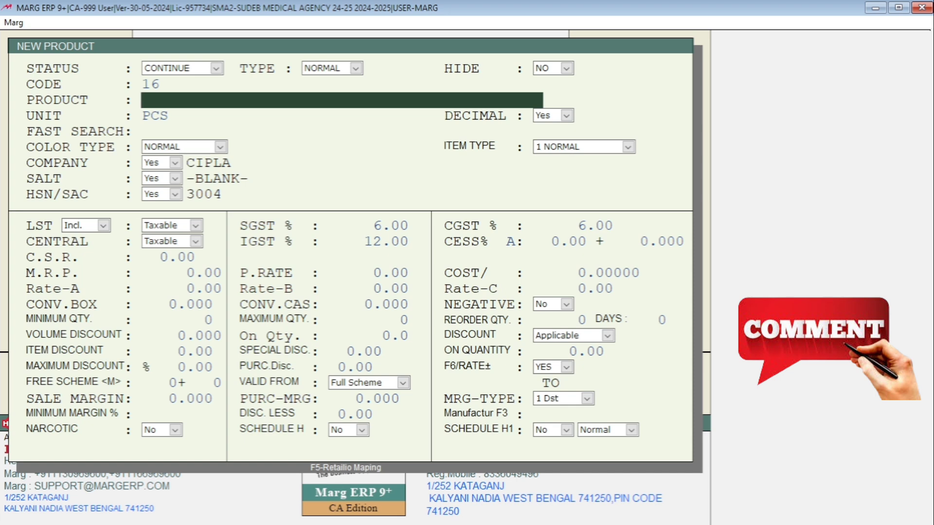
{"action": "type", "text": "CALPOL "}
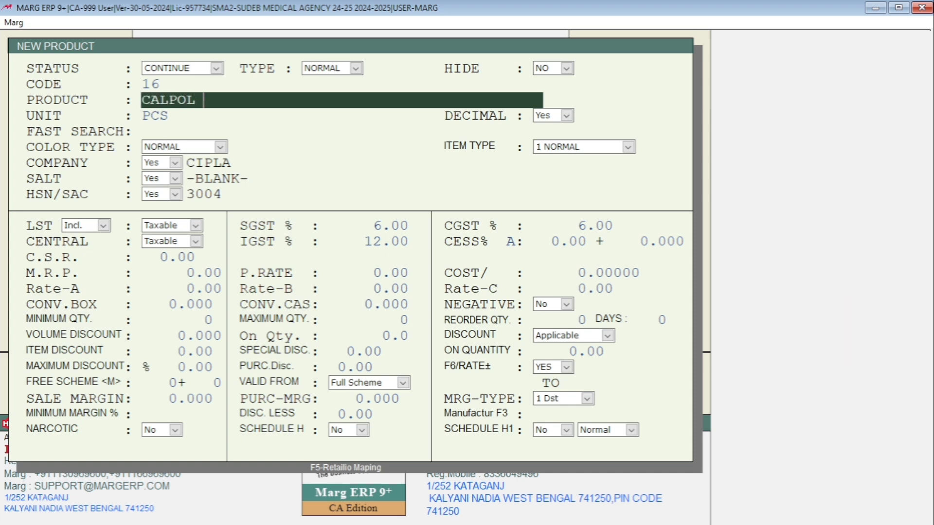
{"action": "type", "text": "650"}
{"action": "key", "text": "Escape"}
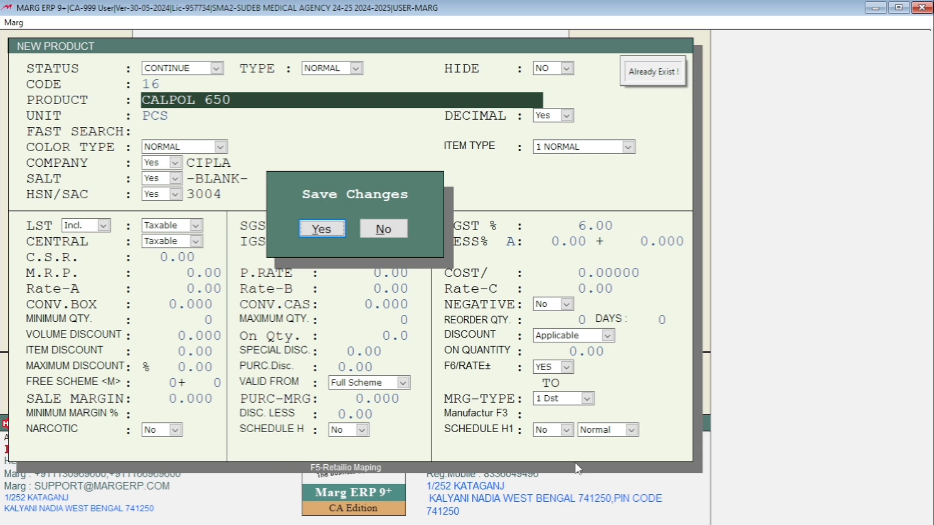
{"action": "key", "text": "Return"}
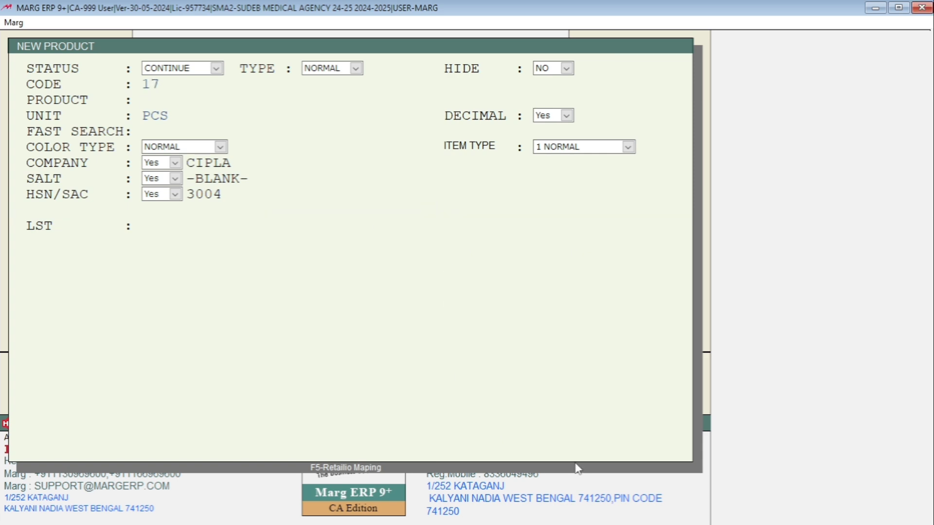
{"action": "key", "text": "Escape"}
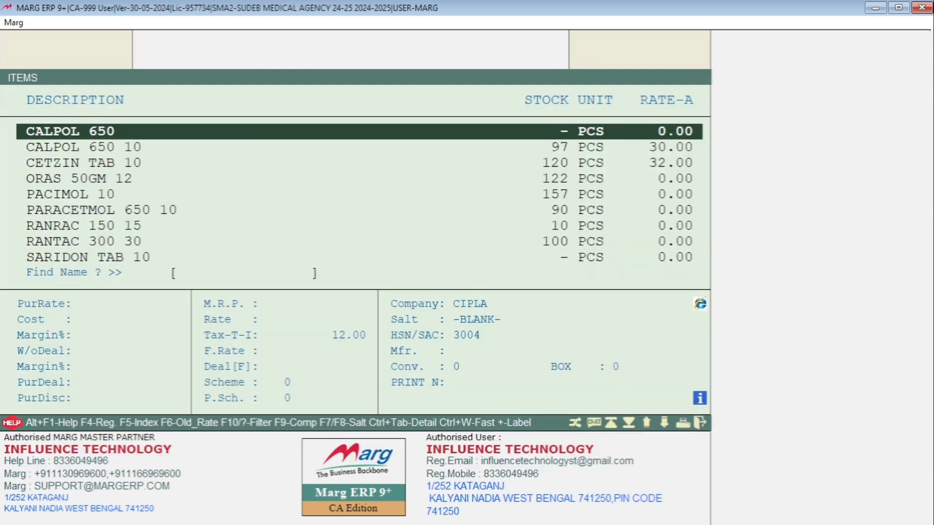
Look through the CALPOL 650 entries in the item list, and leave the list
{"action": "key", "text": "Up"}
{"action": "key", "text": "Up"}
{"action": "key", "text": "Up"}
{"action": "key", "text": "Down"}
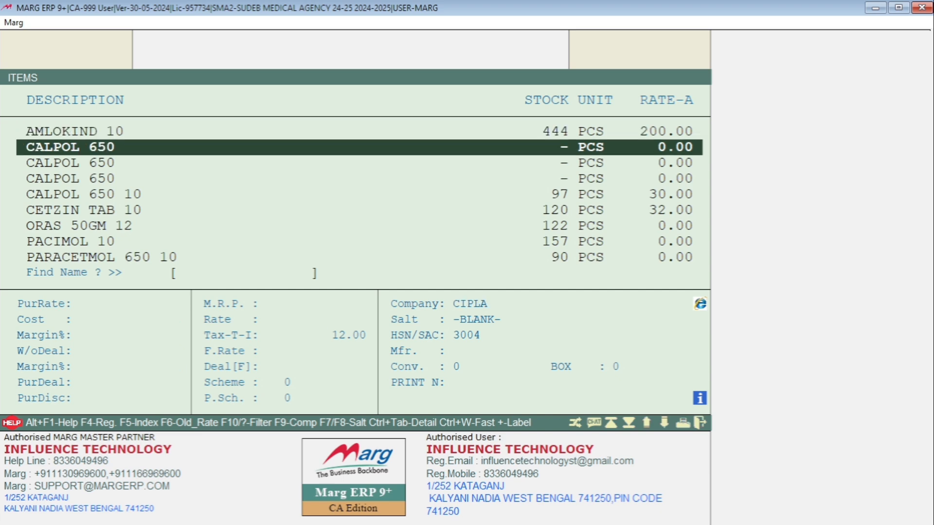
{"action": "key", "text": "Escape"}
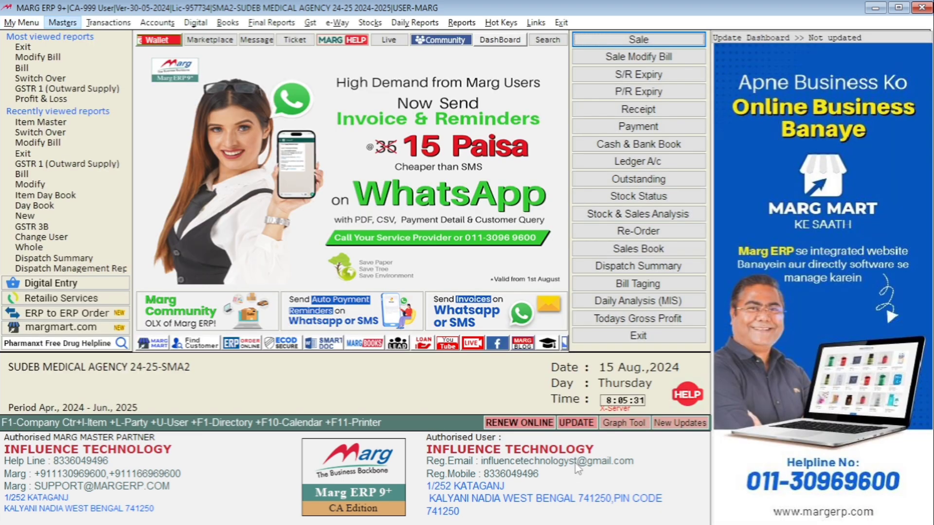
Start a new sale bill to bring up the party ledger list
{"action": "key", "text": "Right"}
{"action": "key", "text": "Down"}
{"action": "key", "text": "Right"}
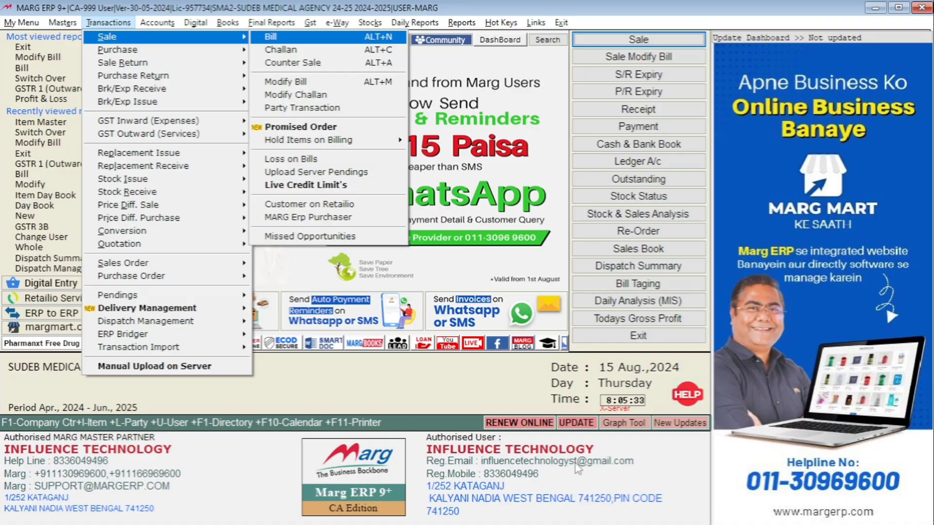
{"action": "key", "text": "Return"}
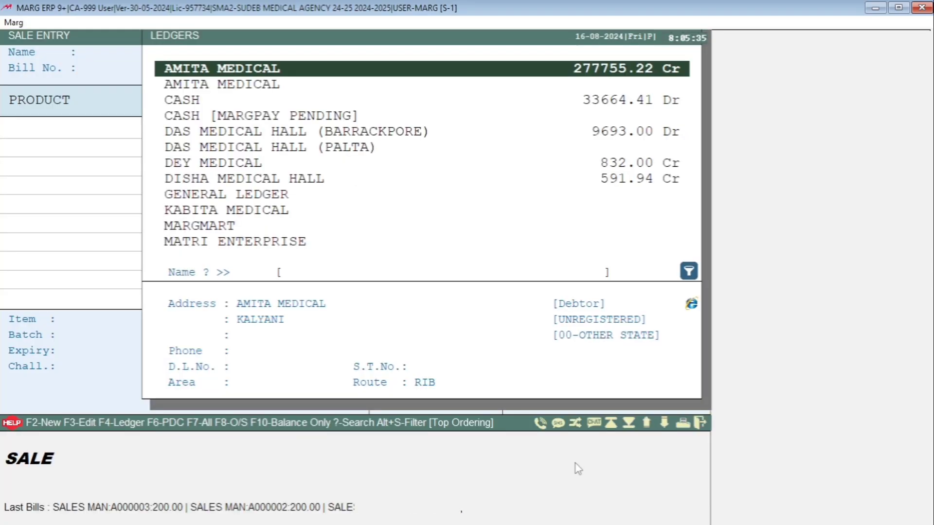
Compare the address details of the two AMITA MEDICAL ledgers in the party list
{"action": "key", "text": "Down"}
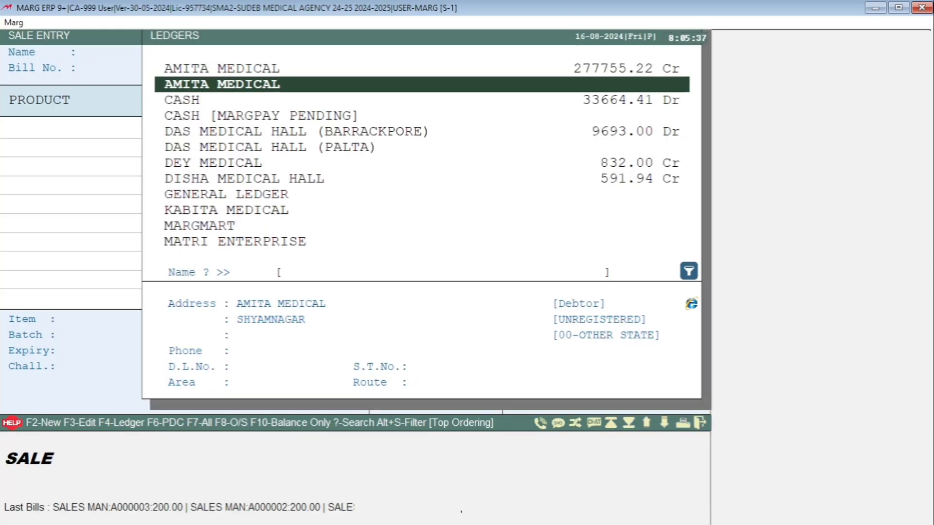
{"action": "key", "text": "Up"}
{"action": "key", "text": "Down"}
{"action": "key", "text": "Up"}
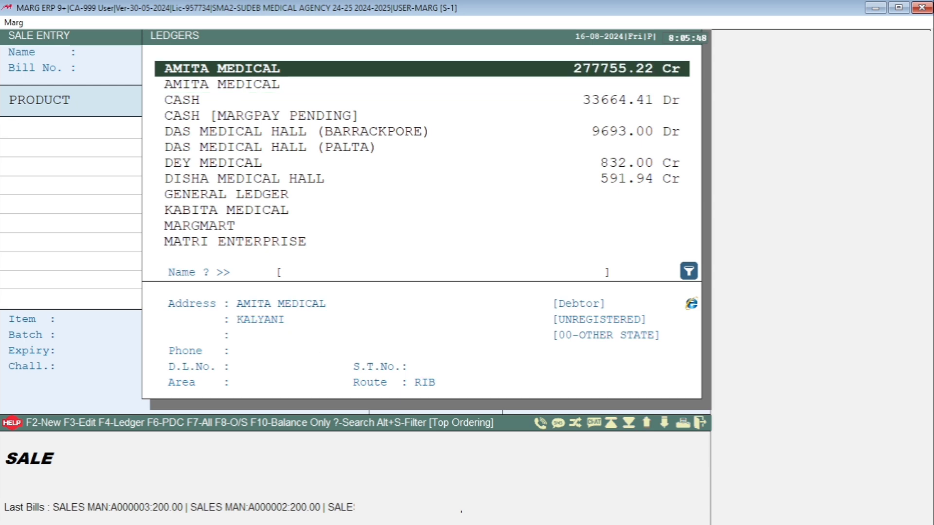
{"action": "key", "text": "Down"}
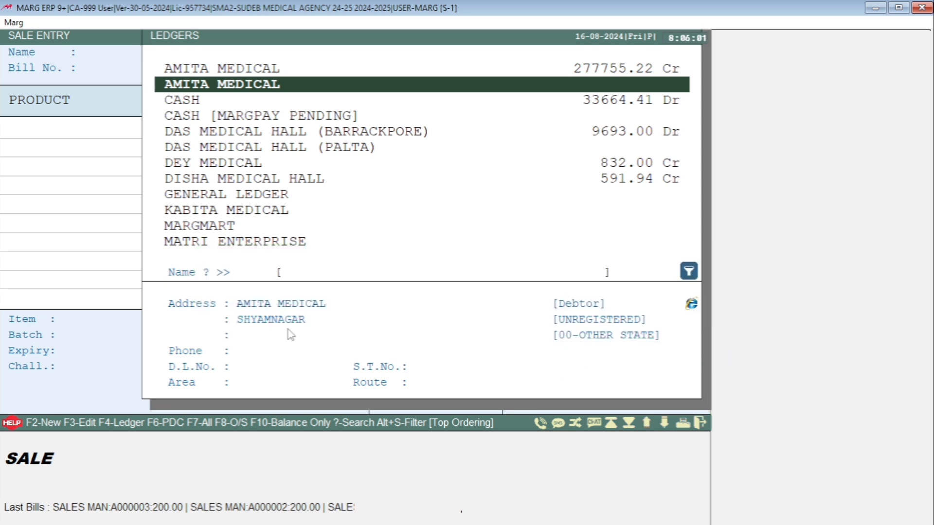
Create a ledger named AMITA MEDICAL under SUNDRY DEBTORS with station RANAGHAT, and save it
{"action": "key", "text": "F2"}
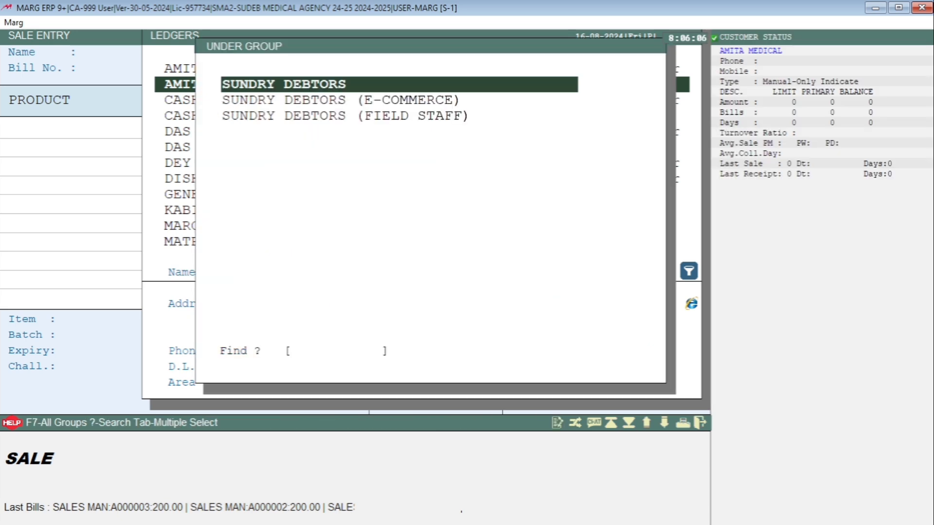
{"action": "key", "text": "Return"}
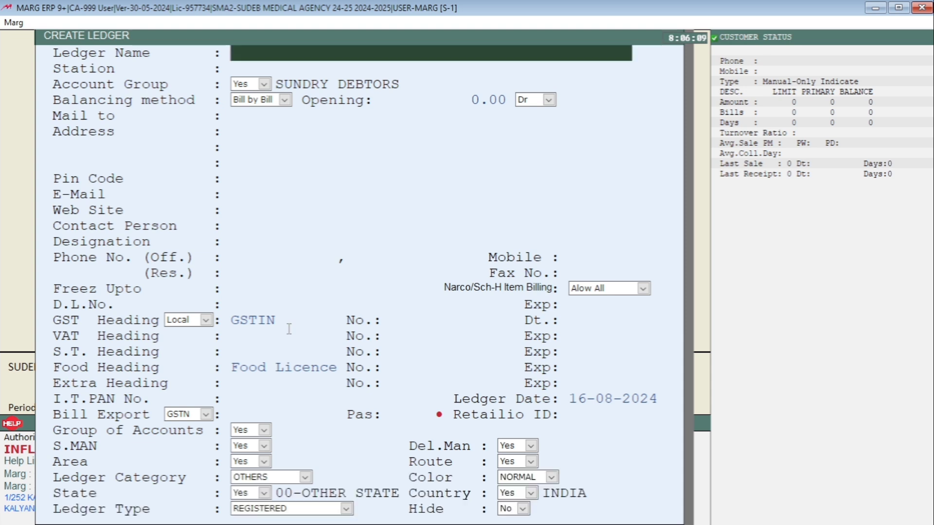
{"action": "type", "text": "AMITA"}
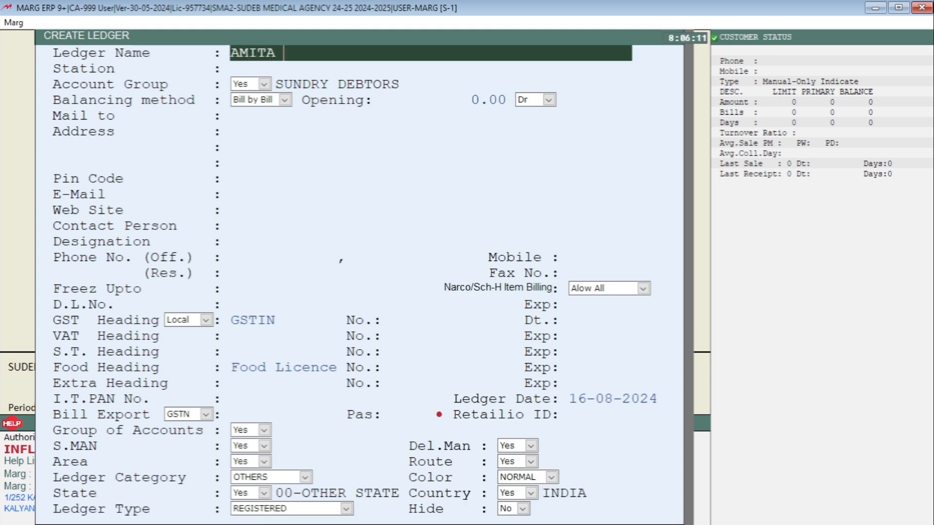
{"action": "type", "text": " MEDICAL"}
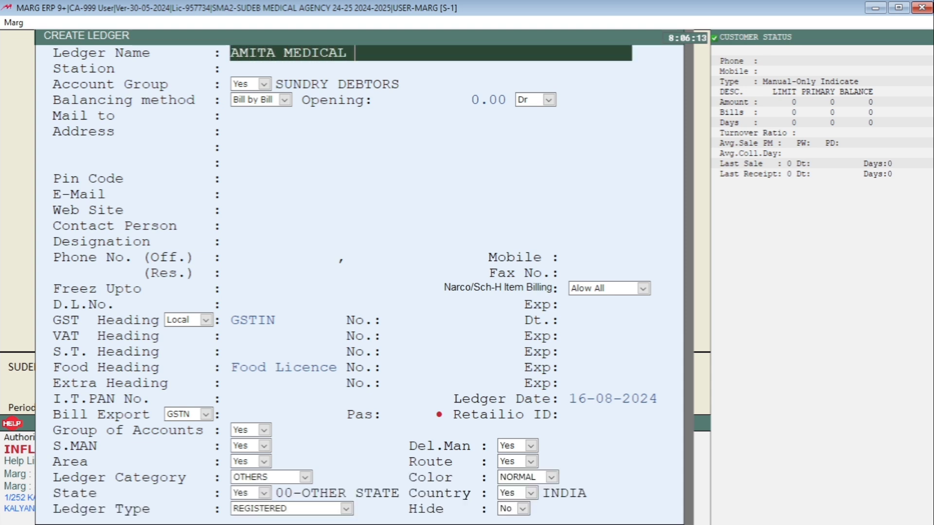
{"action": "key", "text": "Return"}
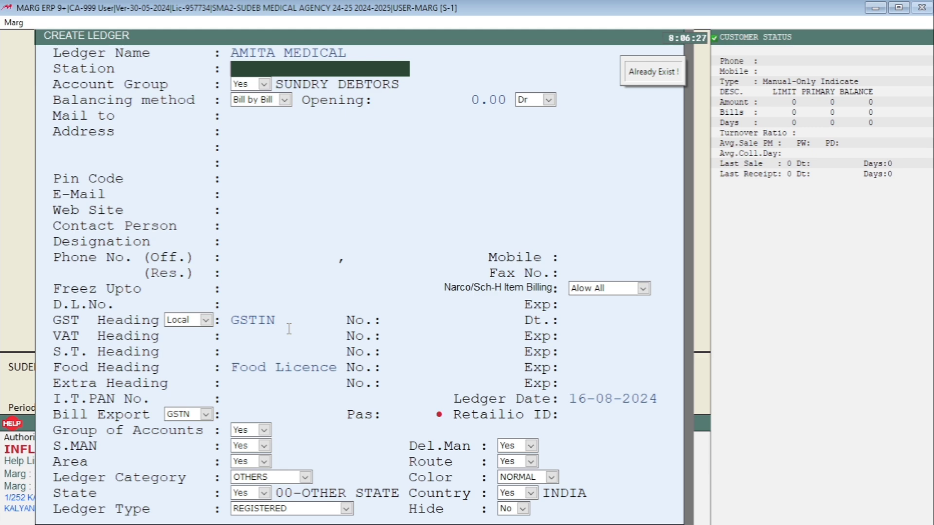
{"action": "type", "text": "RANAGHAT"}
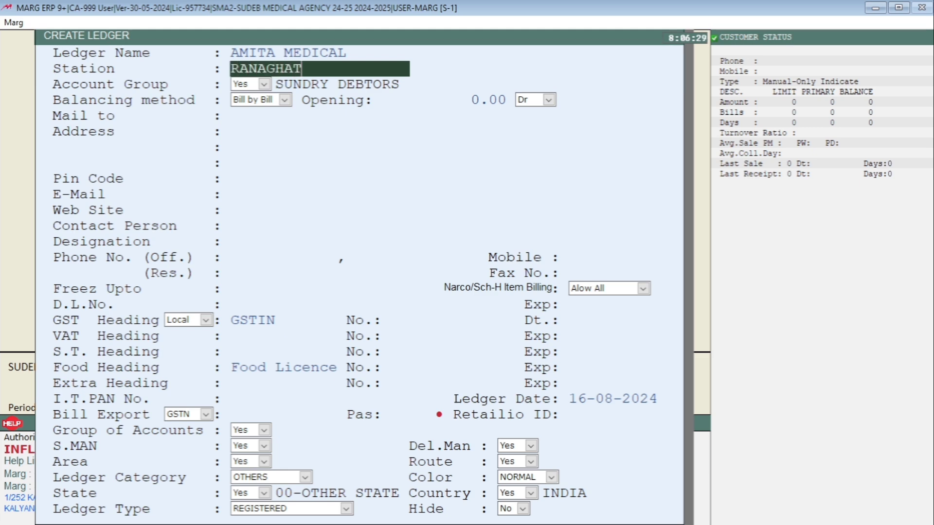
{"action": "key", "text": "Page_Down"}
{"action": "key", "text": "Escape"}
Go through all the AMITA MEDICAL ledgers in the party list, including the newly created one
{"action": "key", "text": "Up"}
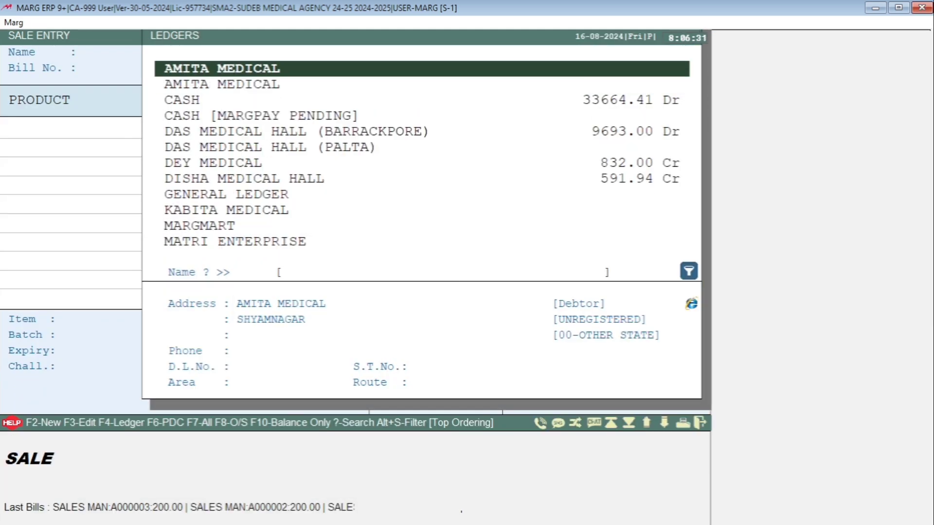
{"action": "key", "text": "Up"}
{"action": "key", "text": "Down"}
{"action": "key", "text": "Down"}
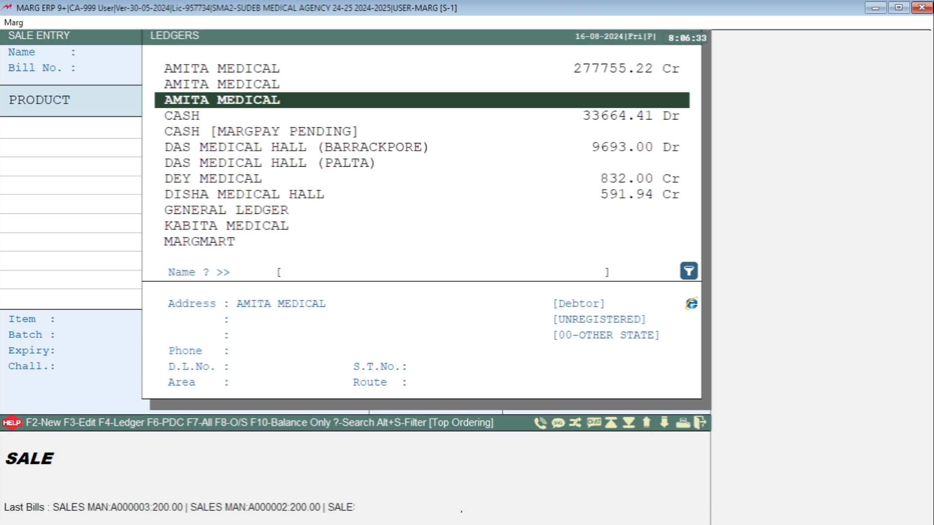
Create another ledger named AMITA MEDICAL under SUNDRY DEBTORS with station NAIHATI, and save it
{"action": "key", "text": "F2"}
{"action": "key", "text": "Return"}
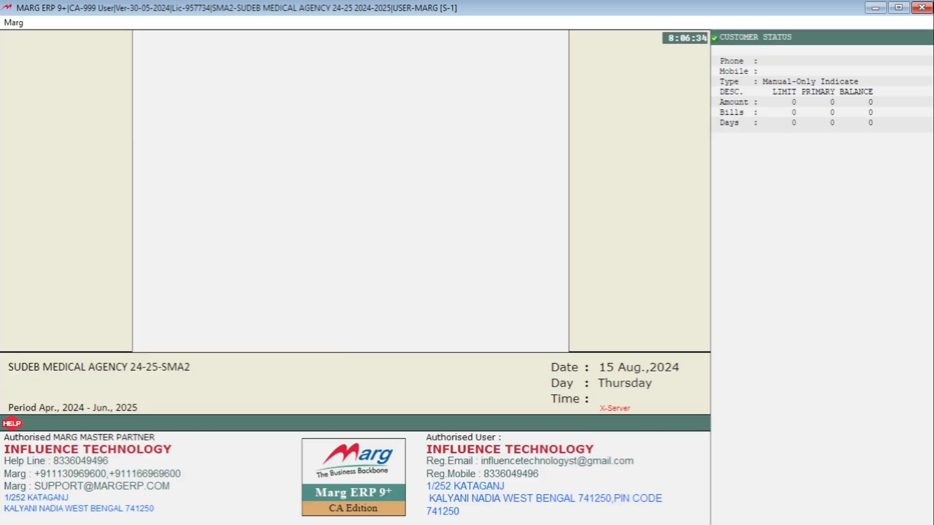
{"action": "type", "text": "A"}
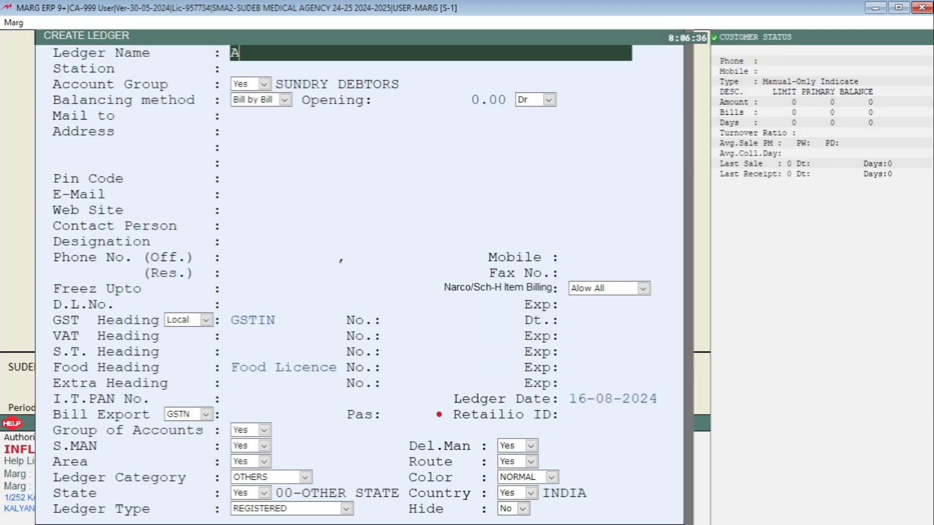
{"action": "type", "text": "MITA MEDICAL"}
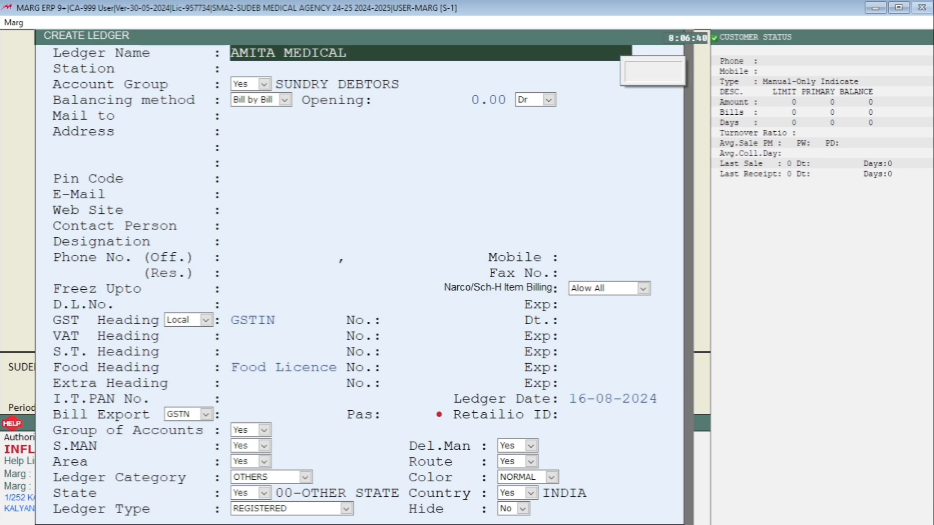
{"action": "key", "text": "Return"}
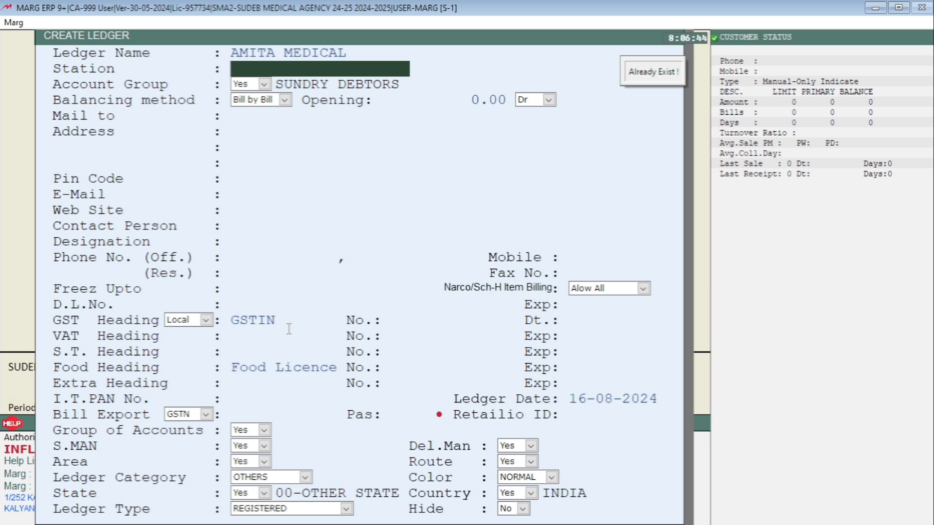
{"action": "type", "text": "NAIHATI"}
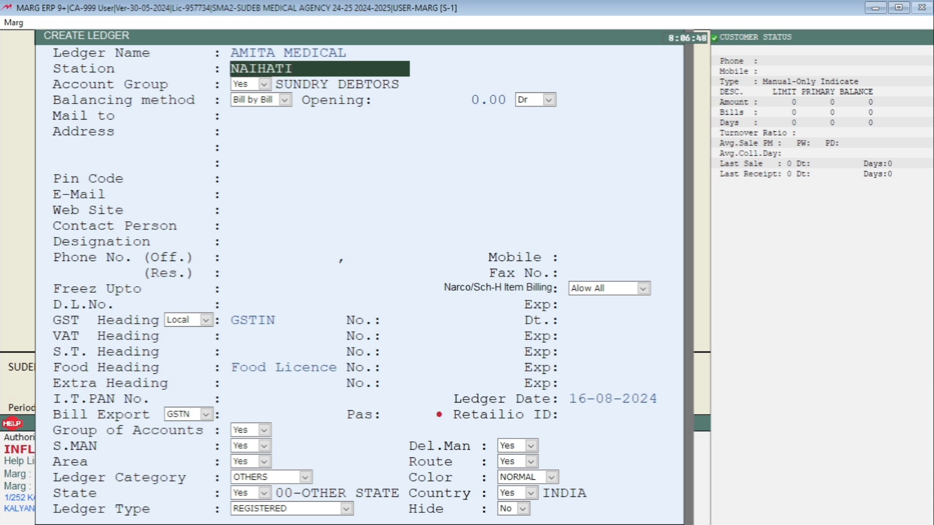
{"action": "key", "text": "ctrl+w"}
{"action": "key", "text": "Escape"}
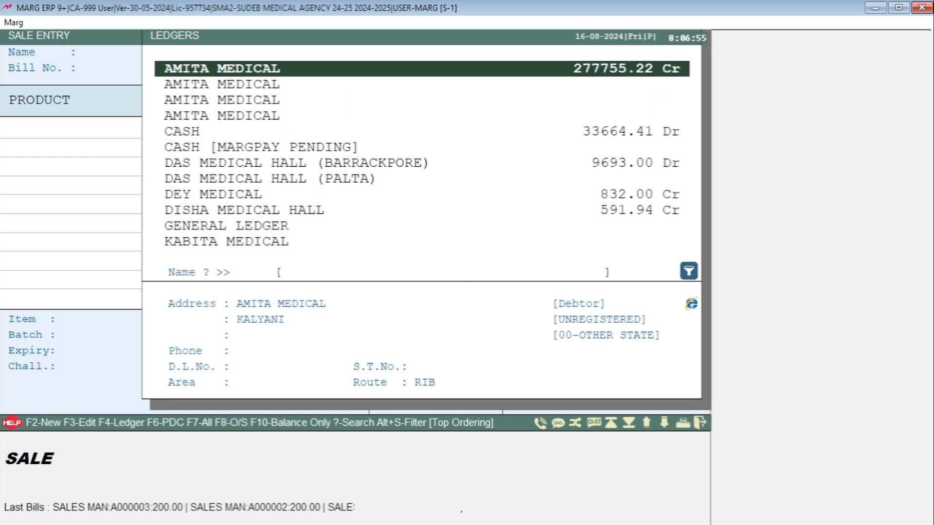
Check the address details of the second AMITA MEDICAL ledger in the party list, then leave the sale entry
{"action": "key", "text": "Down"}
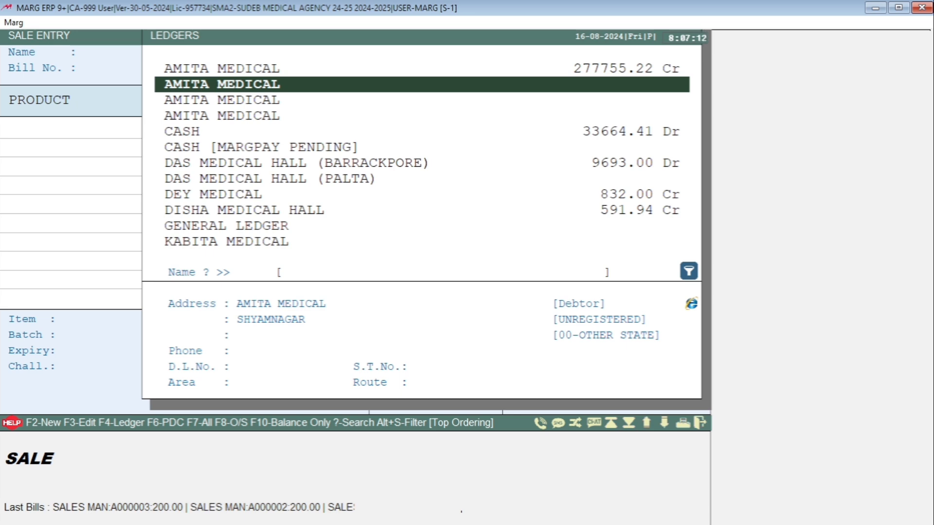
{"action": "key", "text": "Escape"}
{"action": "key", "text": "Escape"}
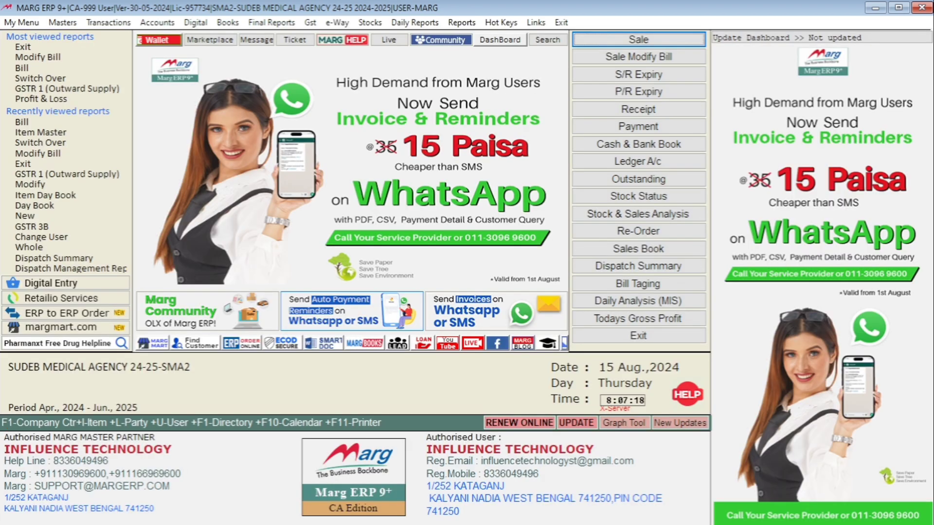
Change the user by entering the user ID and the user password
{"action": "key", "text": "ctrl+u"}
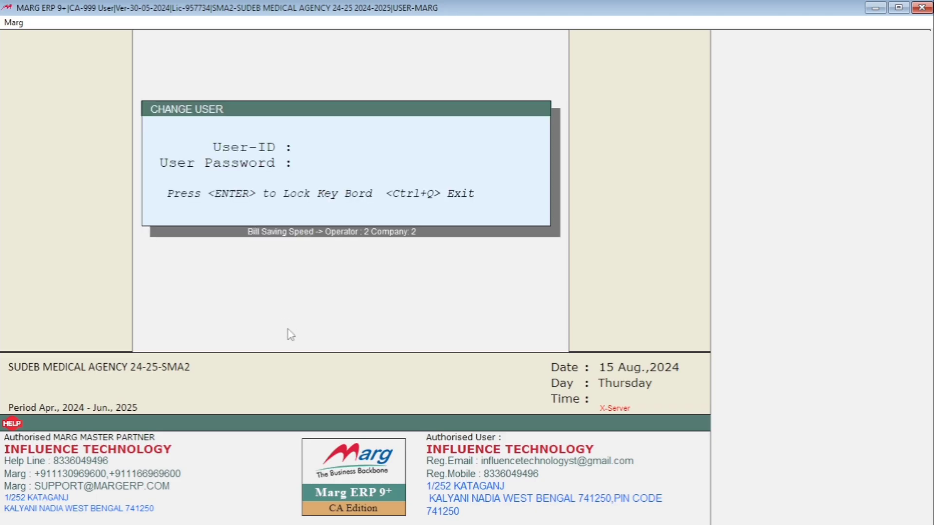
{"action": "type", "text": "****"}
{"action": "key", "text": "Return"}
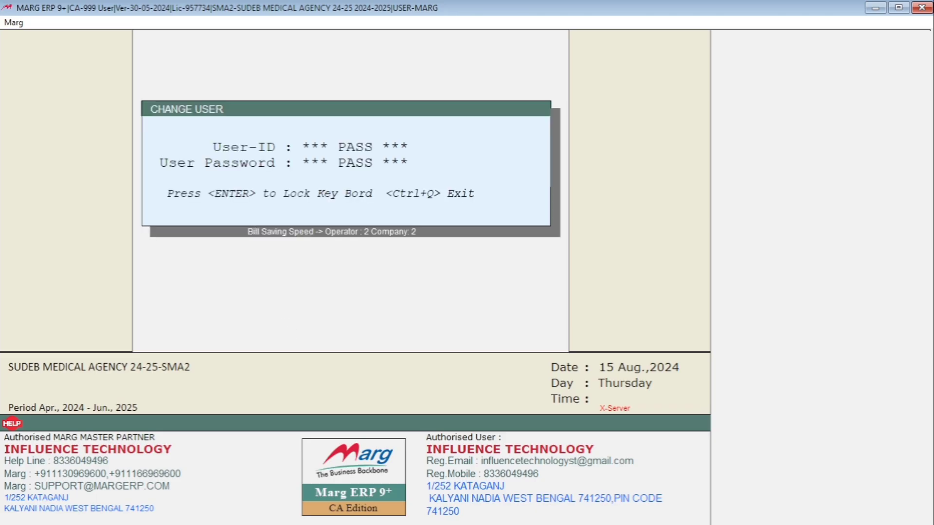
{"action": "key", "text": "Return"}
{"action": "key", "text": "Return"}
{"action": "key", "text": "Return"}
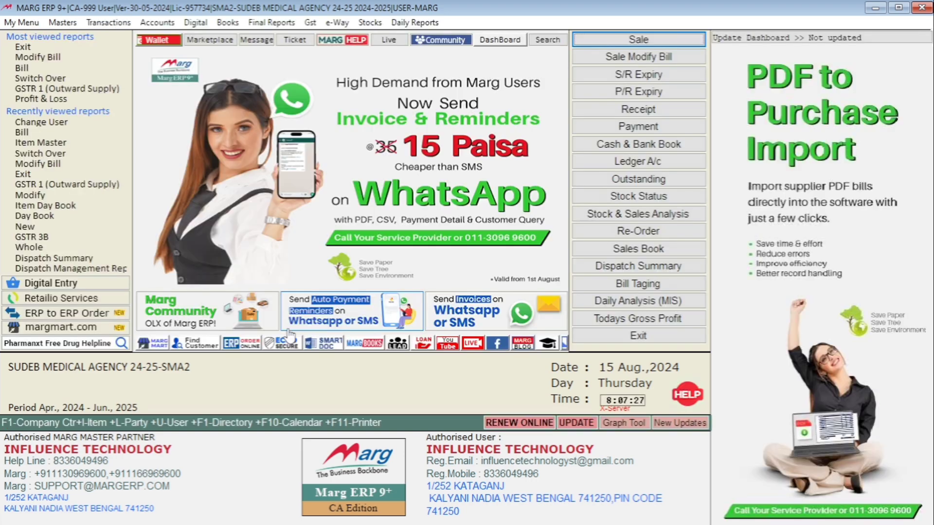
Open the control room and search all controls for DUPLICATE ITEM
{"action": "key", "text": "Down"}
{"action": "key", "text": "Up"}
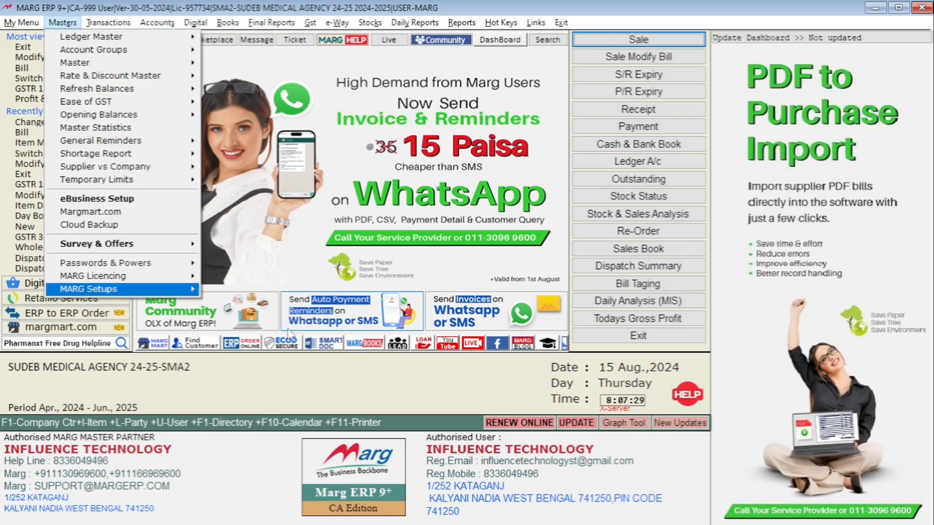
{"action": "key", "text": "Return"}
{"action": "key", "text": "Return"}
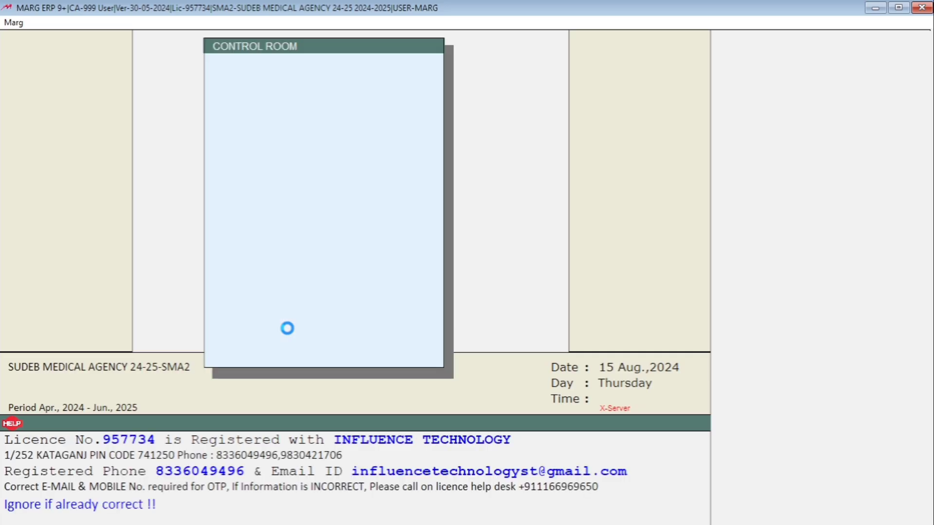
{"action": "key", "text": "Return"}
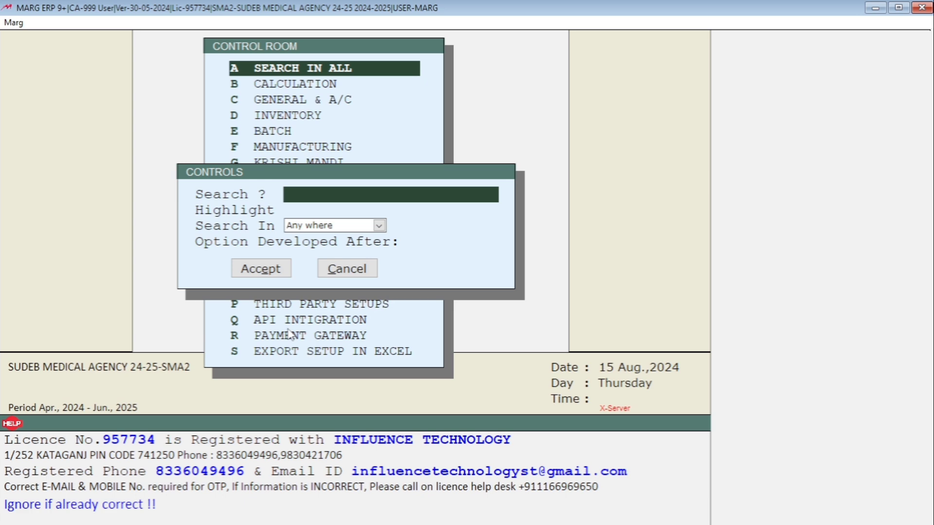
{"action": "type", "text": "DUPLICATE ITEM"}
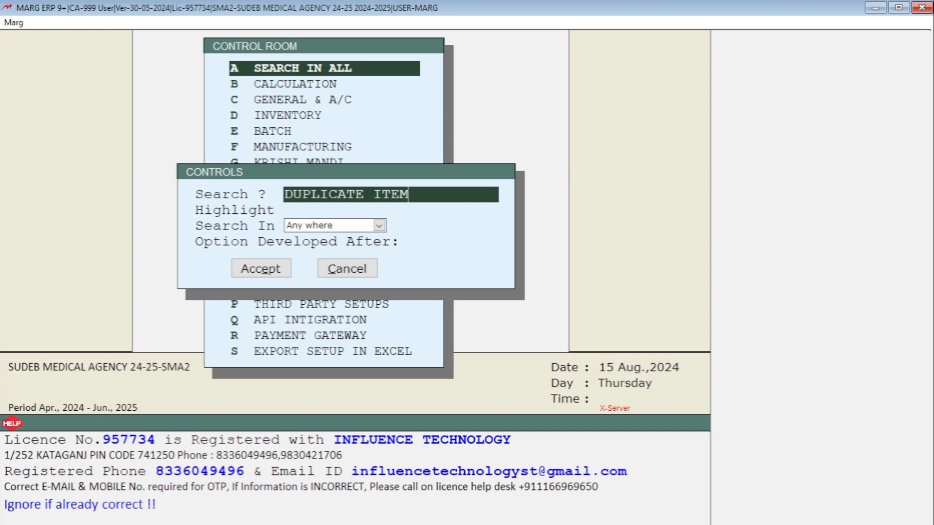
{"action": "key", "text": "Return"}
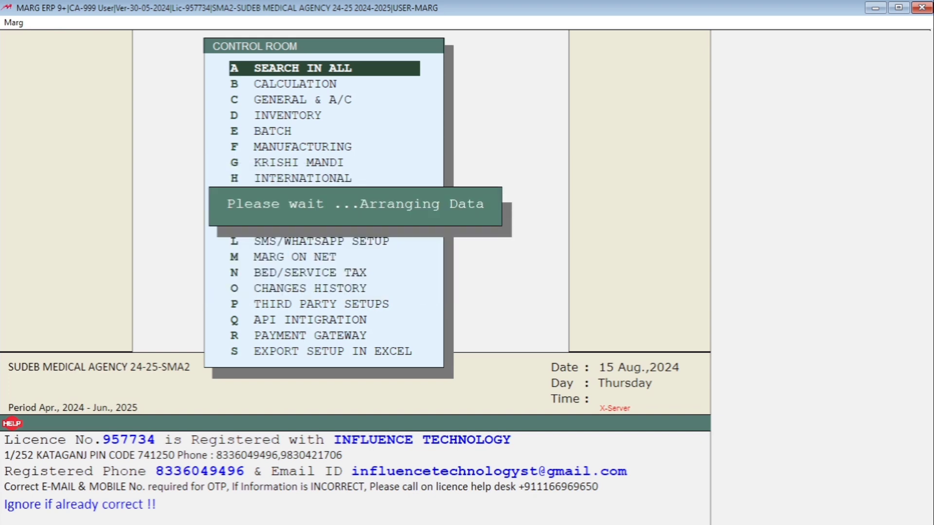
Set the control "Item Name Duplicate allowed" to N and return to the control room list
{"action": "key", "text": "Return"}
{"action": "key", "text": "Return"}
{"action": "key", "text": "Return"}
{"action": "key", "text": "Return"}
{"action": "key", "text": "Return"}
{"action": "key", "text": "Return"}
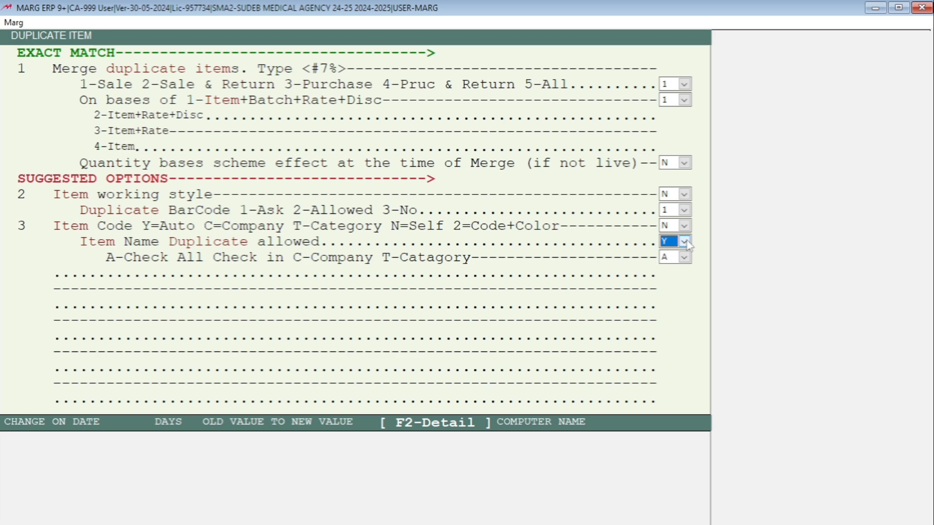
{"action": "left_click", "coordinate": [684, 242]}
{"action": "key", "text": "Down"}
{"action": "key", "text": "Return"}
{"action": "key", "text": "Escape"}
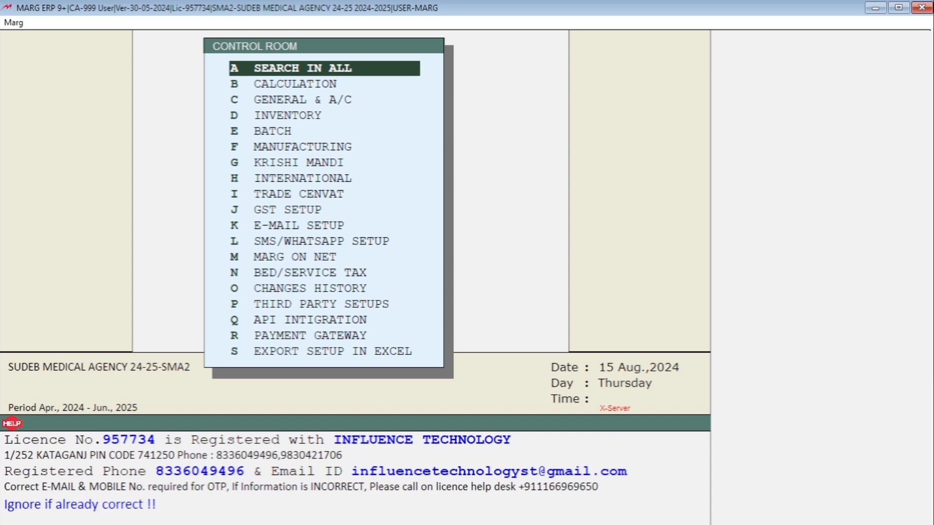
Search all controls for DUPLICATE and set the control "Party Name Duplicate Alowed" to N
{"action": "key", "text": "Return"}
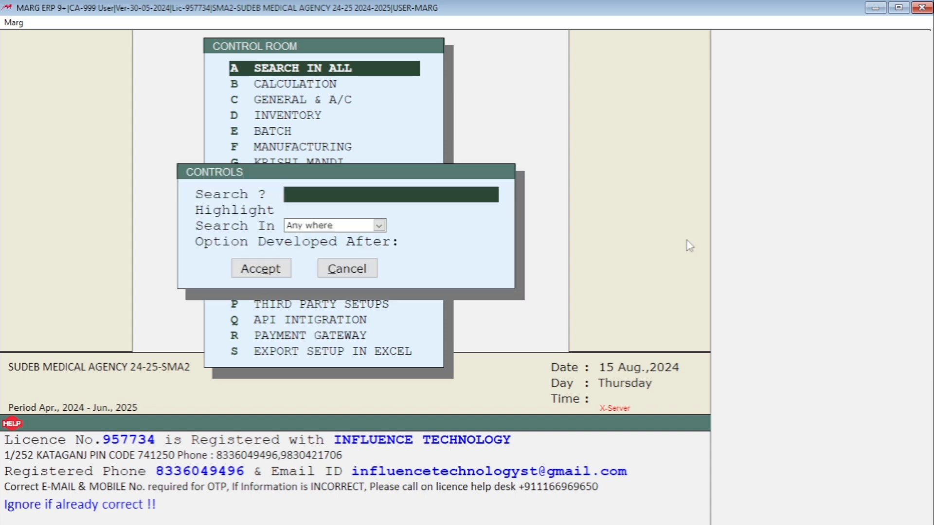
{"action": "type", "text": "DUPLICATE"}
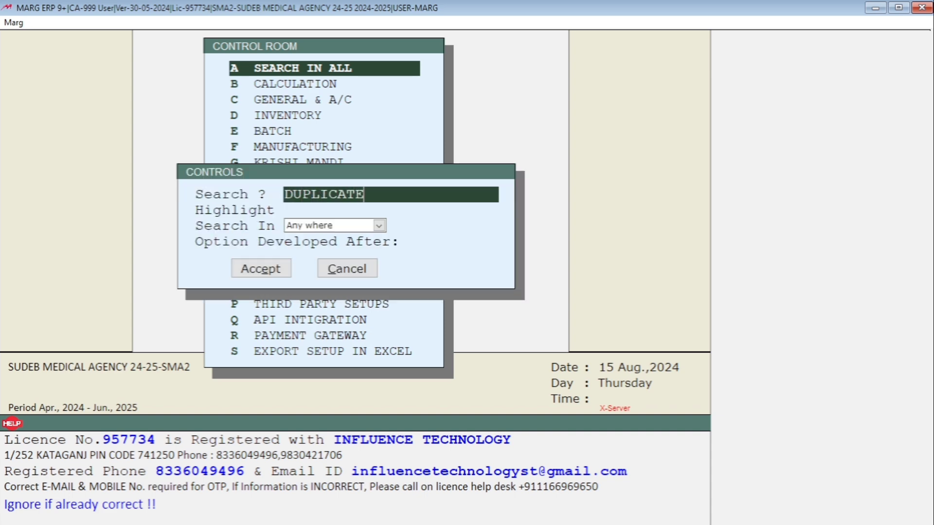
{"action": "key", "text": "Return"}
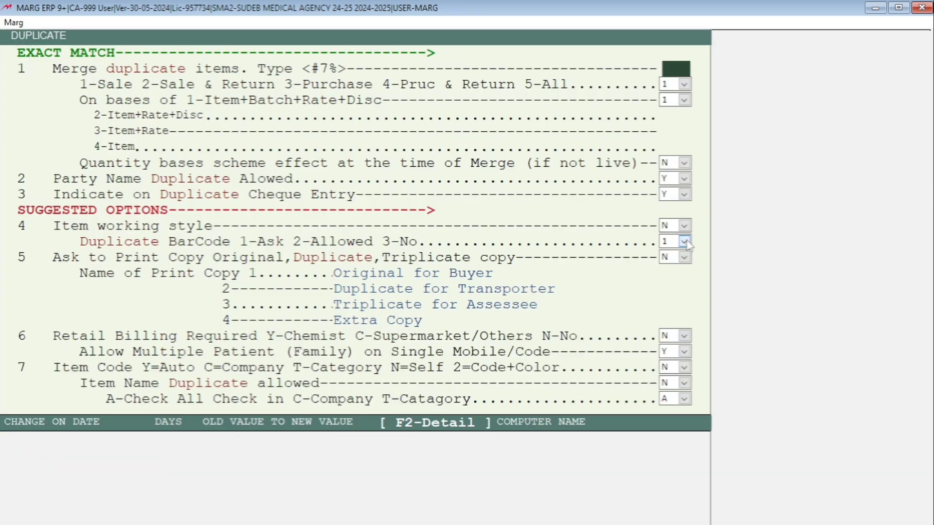
{"action": "key", "text": "Return"}
{"action": "key", "text": "Return"}
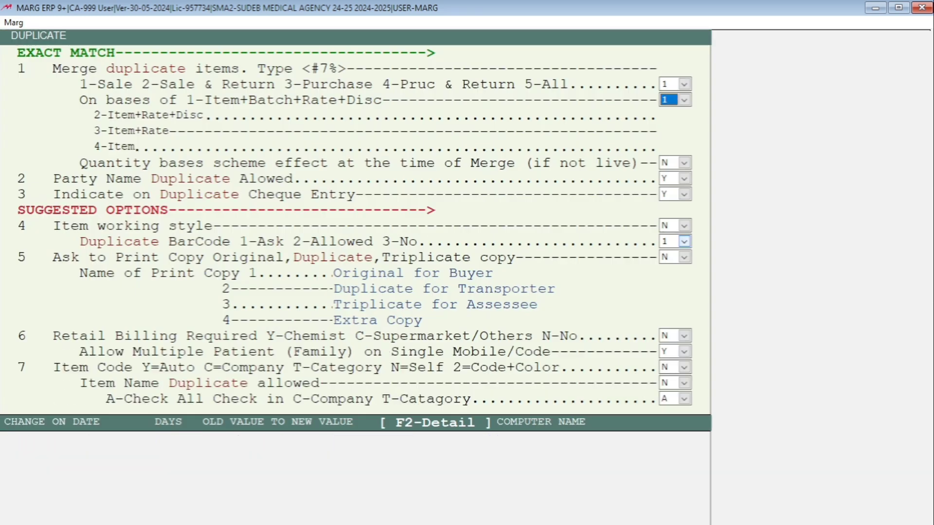
{"action": "key", "text": "Return"}
{"action": "key", "text": "Return"}
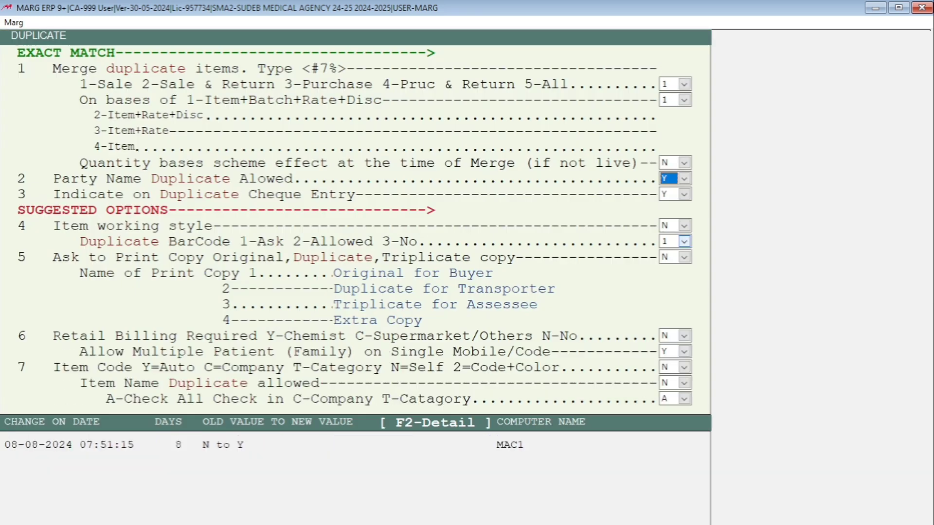
{"action": "key", "text": "n"}
{"action": "key", "text": "Escape"}
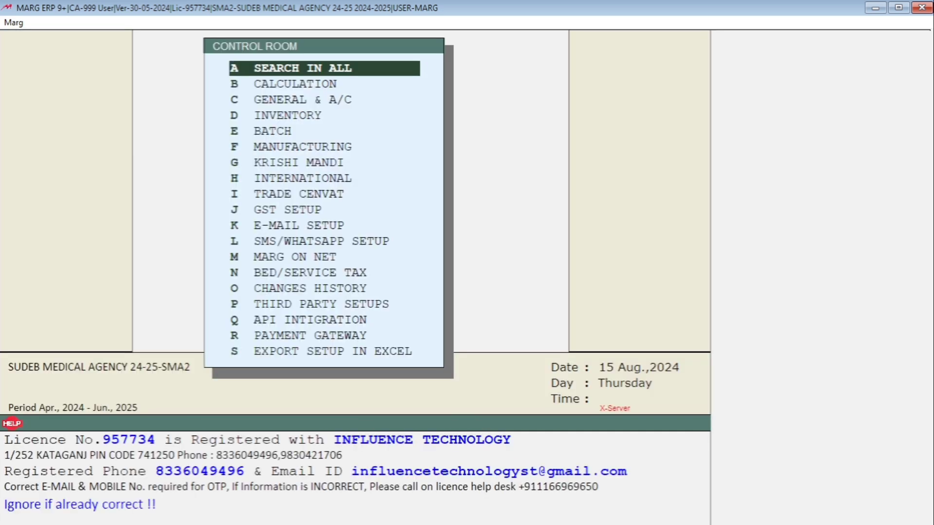
Leave the control room and save the changed control settings
{"action": "key", "text": "Escape"}
{"action": "key", "text": "Right"}
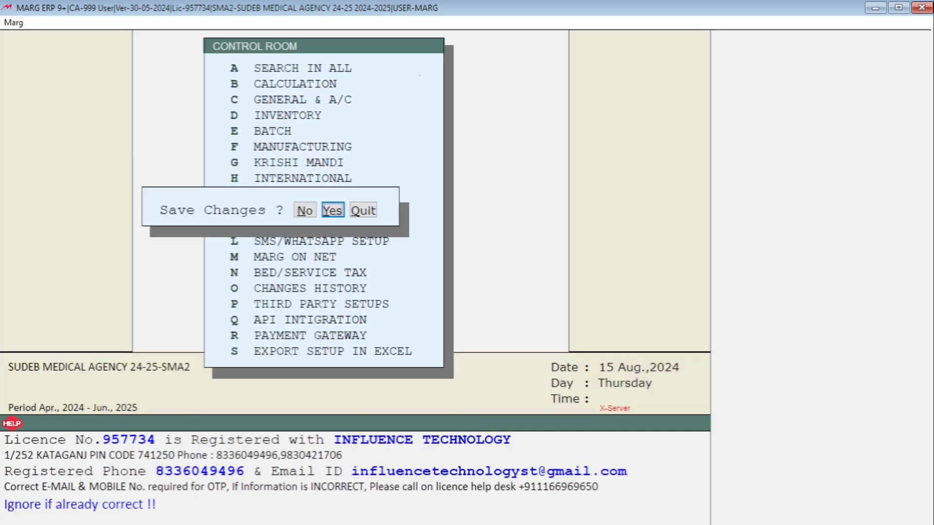
{"action": "key", "text": "Return"}
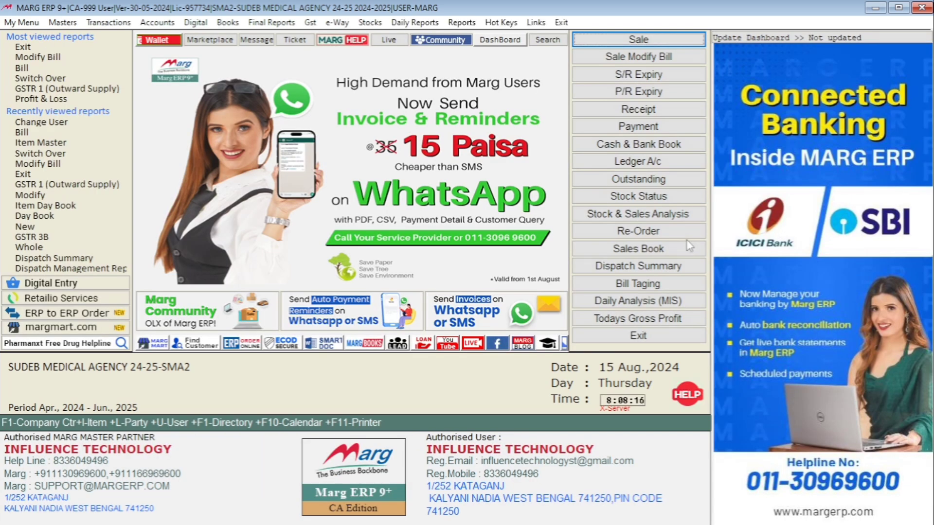
Open the item master list and highlight the first CALPOL 650 item
{"action": "key", "text": "alt"}
{"action": "key", "text": "Right"}
{"action": "key", "text": "Down"}
{"action": "key", "text": "Down"}
{"action": "key", "text": "Down"}
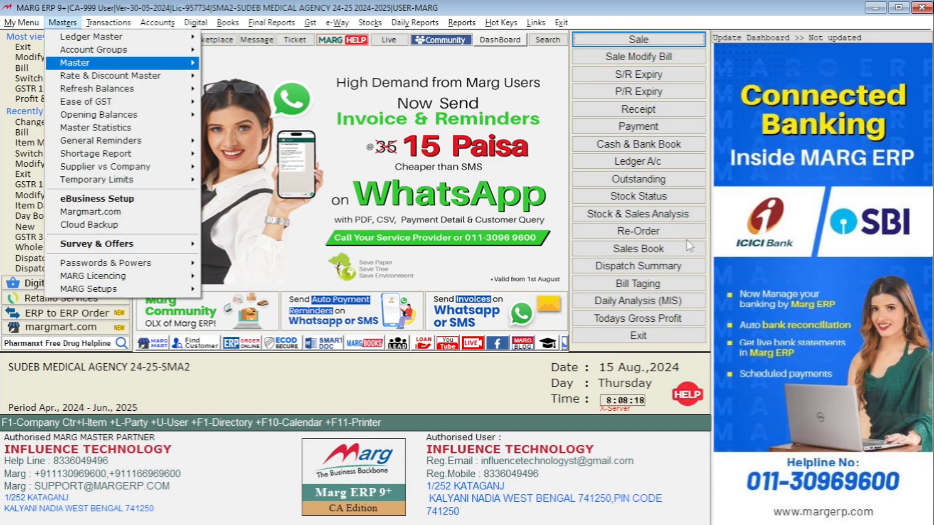
{"action": "key", "text": "Right"}
{"action": "key", "text": "Return"}
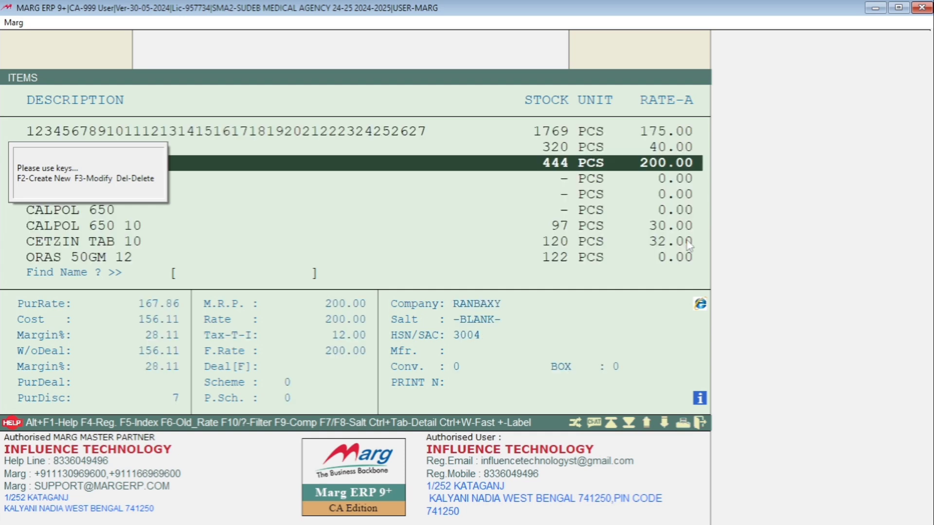
{"action": "key", "text": "Down"}
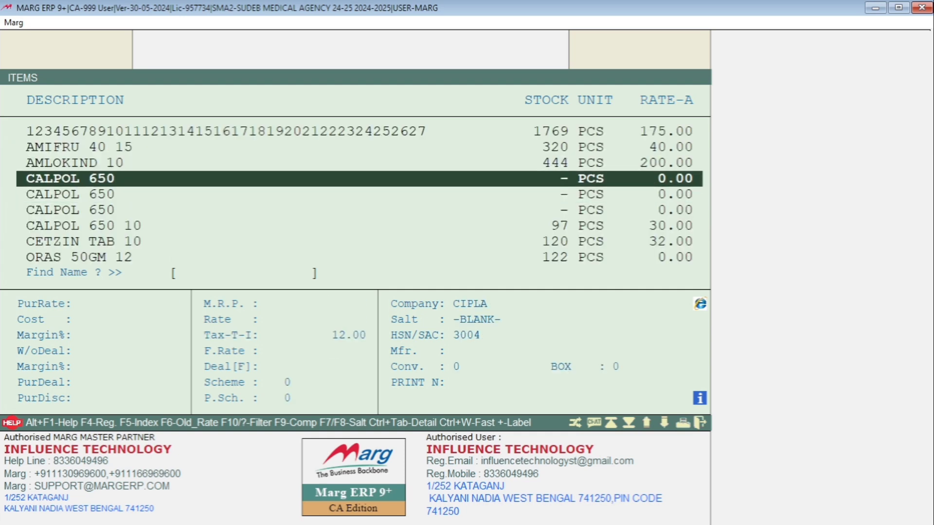
Try to create a new product named CALPOL 650, and exit without saving
{"action": "key", "text": "F2"}
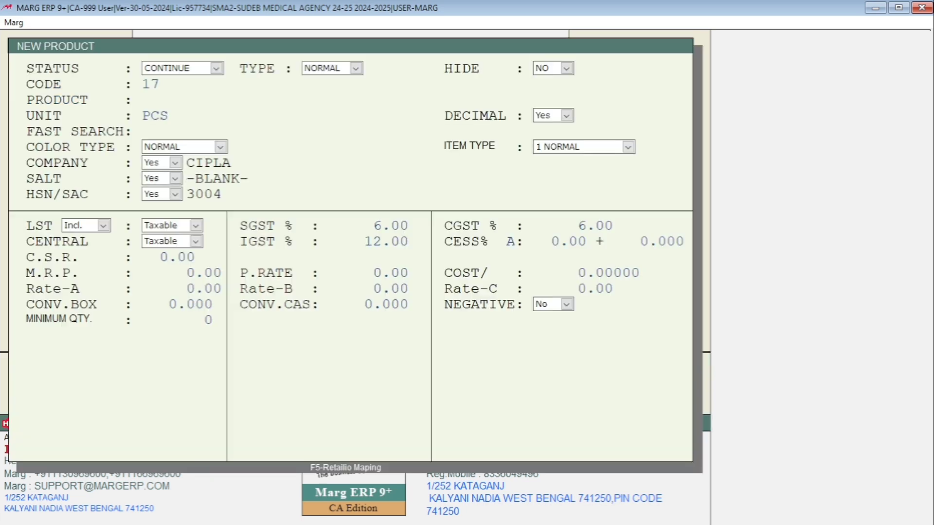
{"action": "key", "text": "Return"}
{"action": "type", "text": "CA"}
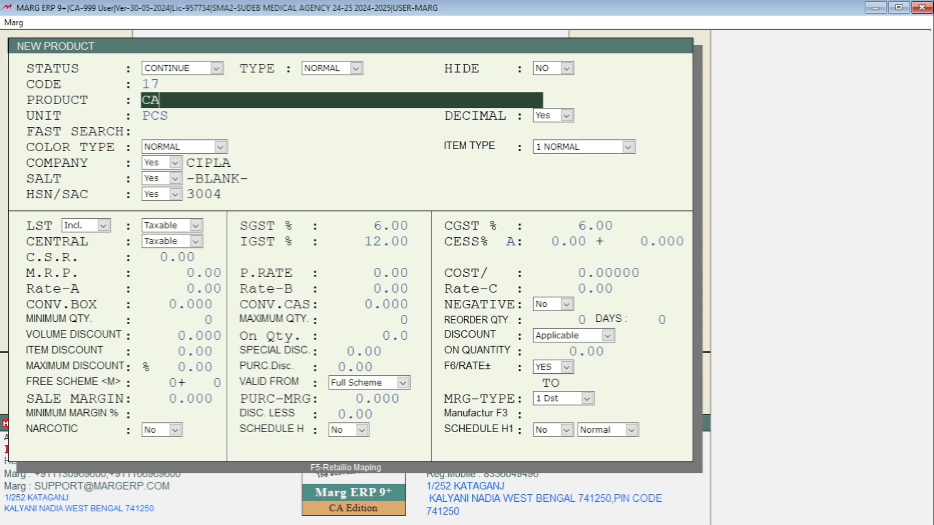
{"action": "type", "text": "LPOL 650"}
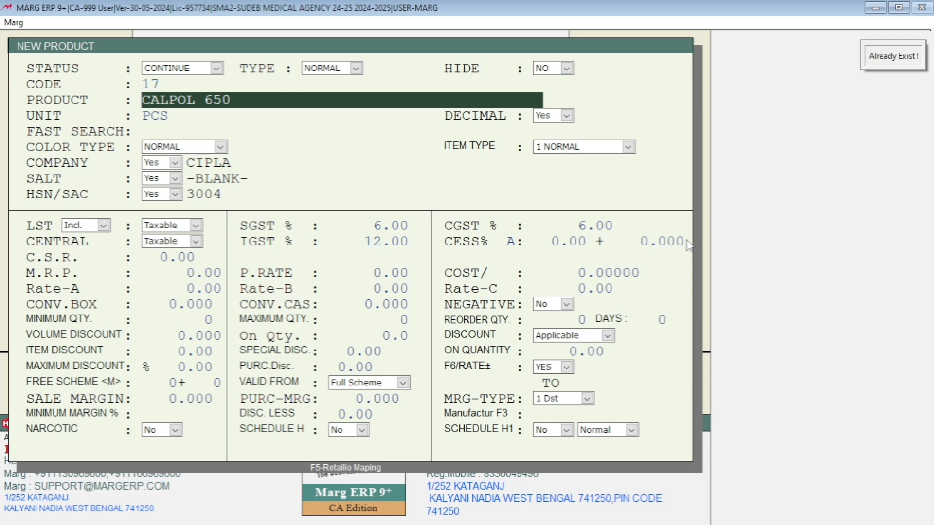
{"action": "key", "text": "Escape"}
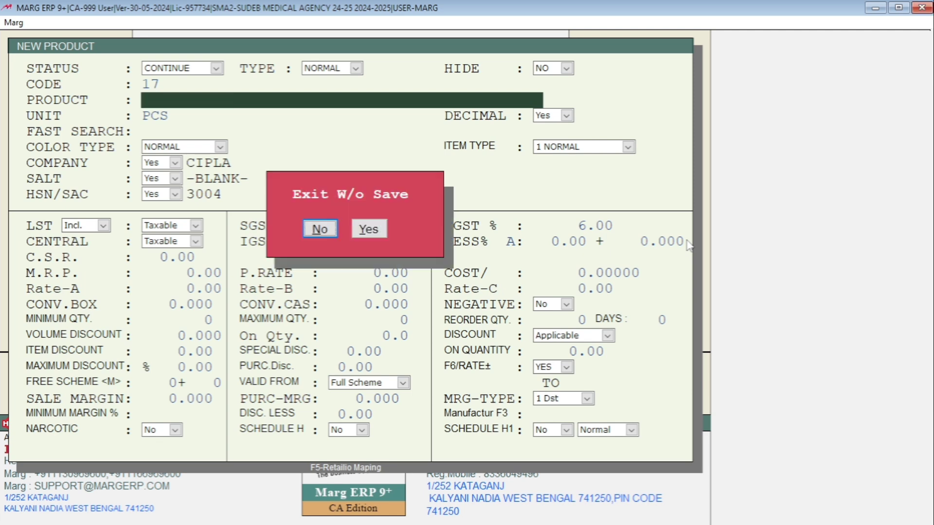
{"action": "key", "text": "Right"}
{"action": "key", "text": "Return"}
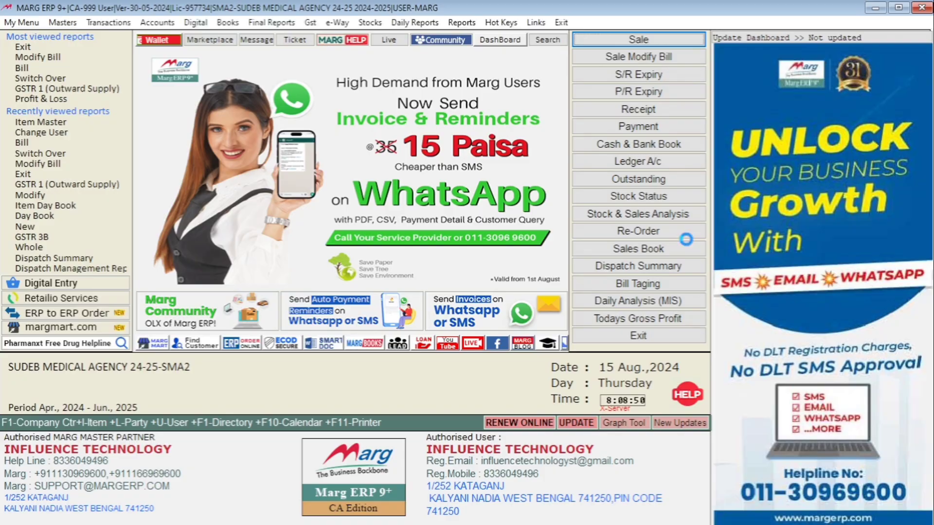
Try to create a ledger named AMITA MEDICAL under SUNDRY DEBTORS from a new sale bill, and exit without saving
{"action": "key", "text": "Return"}
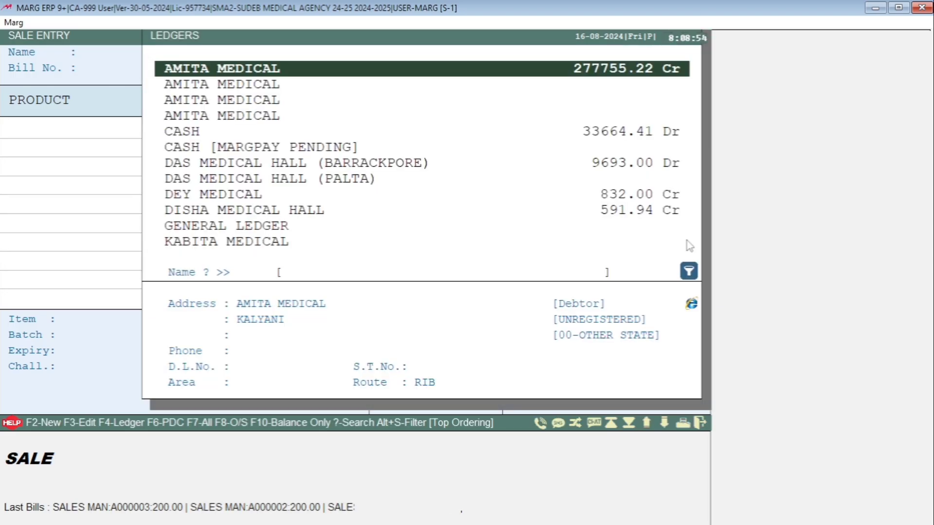
{"action": "key", "text": "F2"}
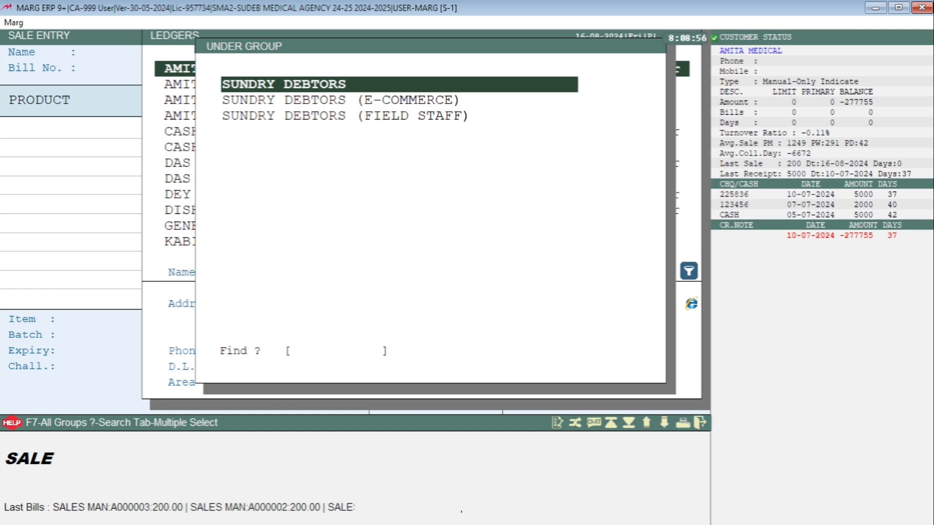
{"action": "key", "text": "Return"}
{"action": "type", "text": "AMI"}
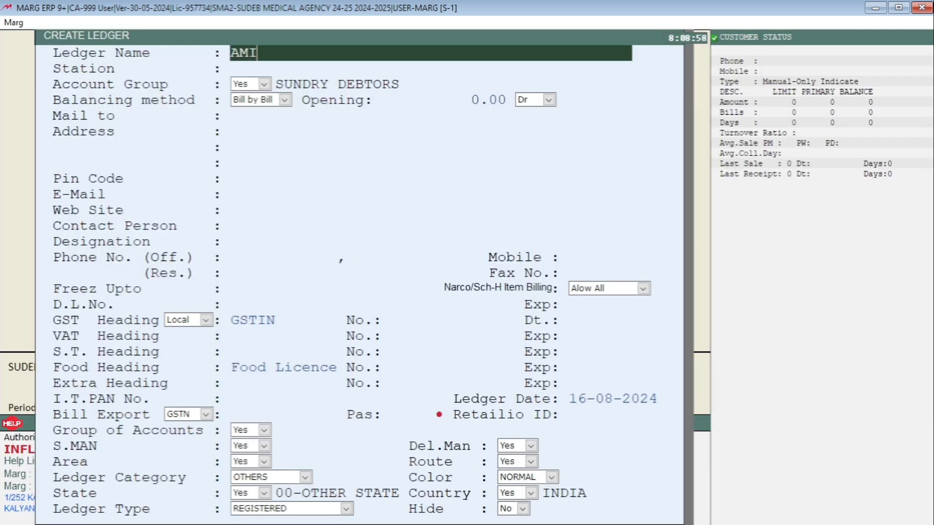
{"action": "type", "text": "TA MEDICA"}
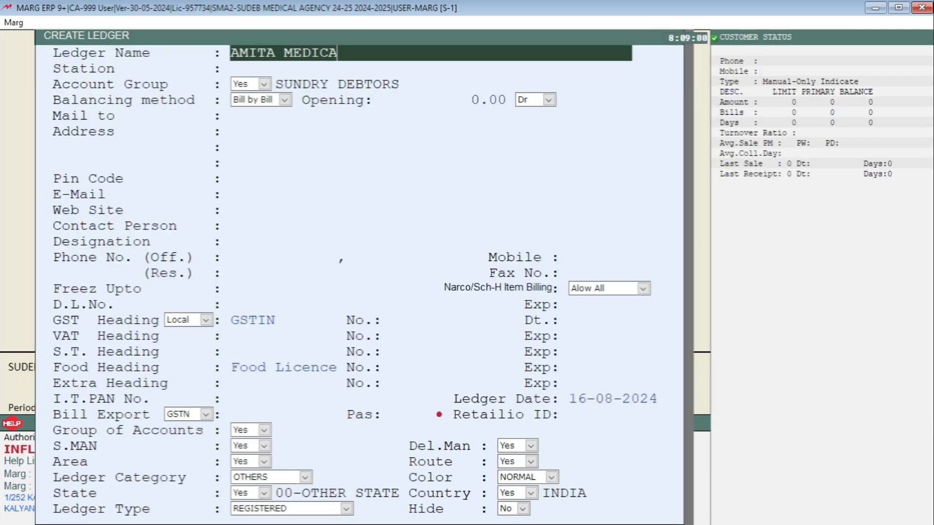
{"action": "type", "text": "L"}
{"action": "key", "text": "Return"}
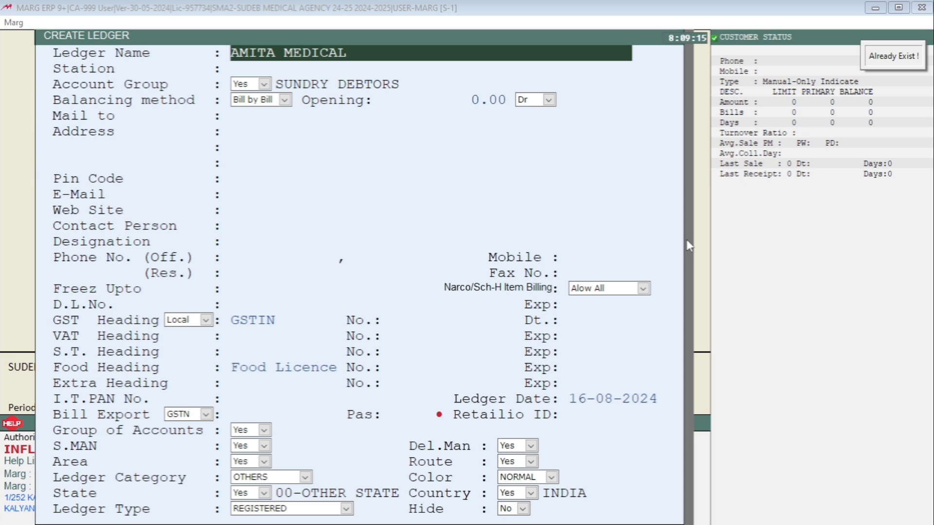
{"action": "key", "text": "Escape"}
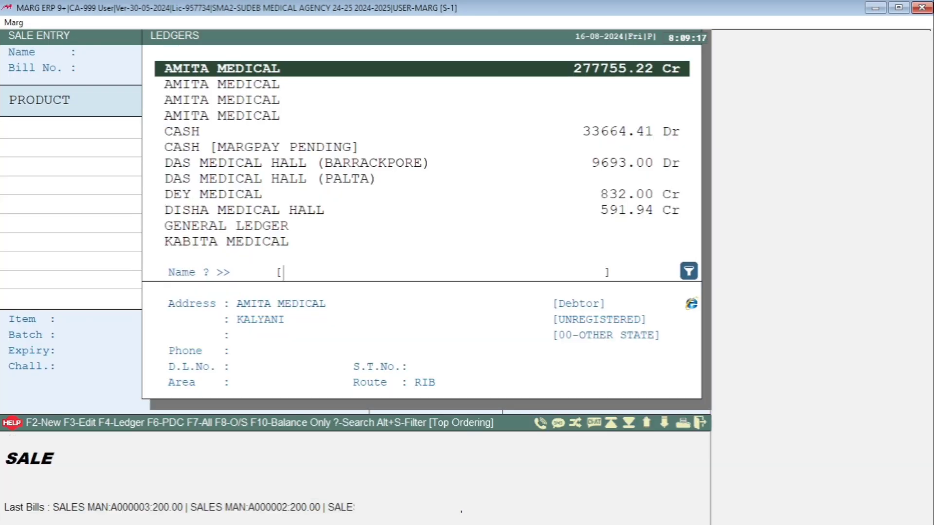
{"action": "key", "text": "Escape"}
{"action": "key", "text": "Escape"}
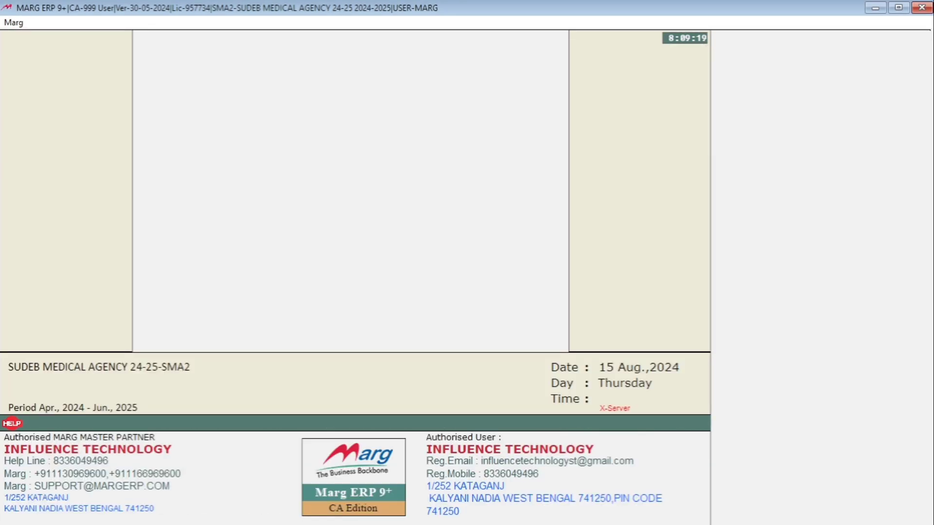
Open the control room and search all controls for DUPLICATE ITEM
{"action": "key", "text": "alt+m"}
{"action": "key", "text": "Up"}
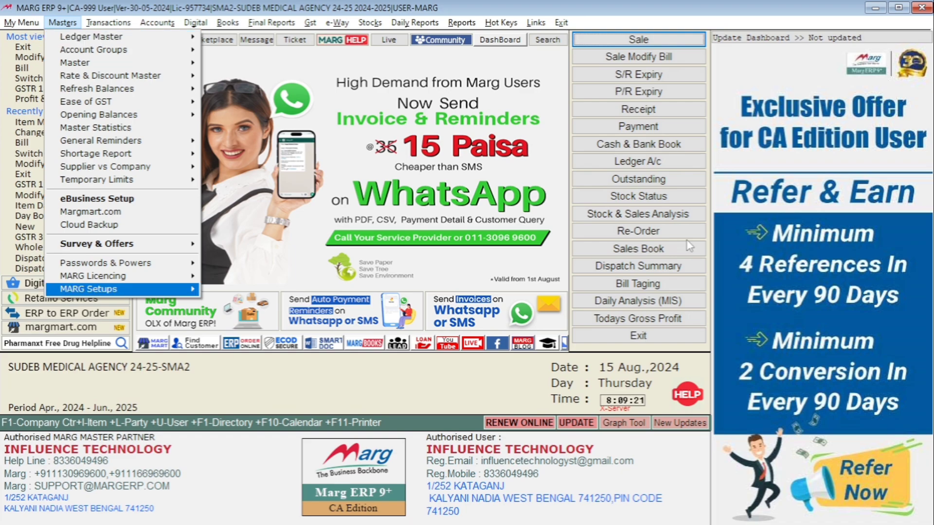
{"action": "key", "text": "Right"}
{"action": "key", "text": "Return"}
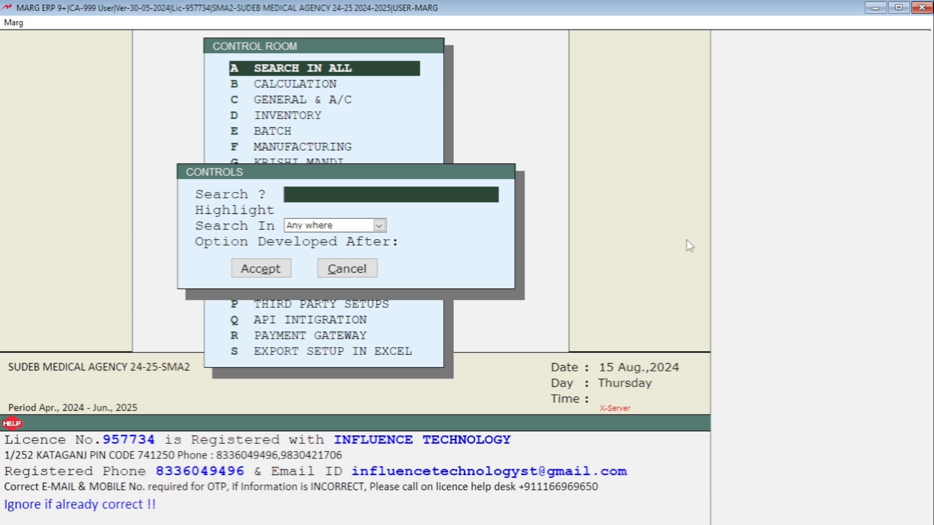
{"action": "type", "text": "DUPLICATE "}
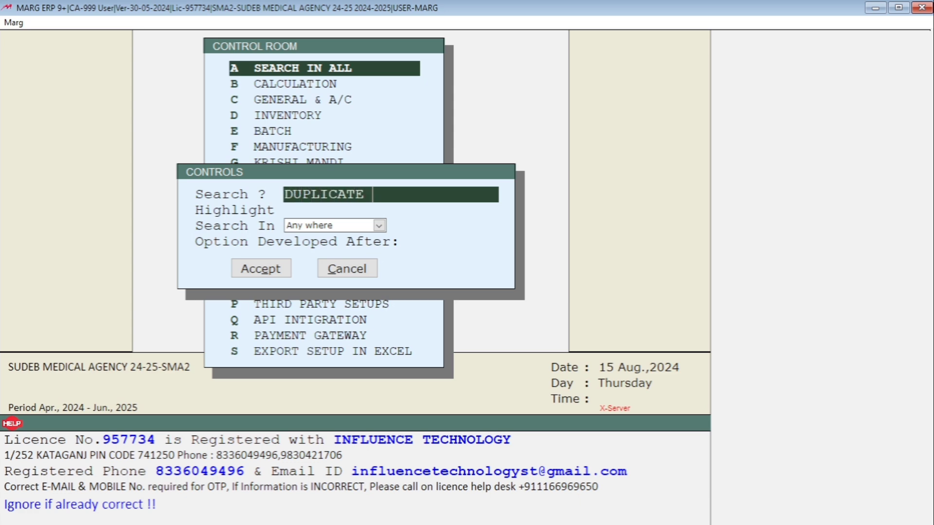
{"action": "type", "text": "ITEM"}
{"action": "key", "text": "Return"}
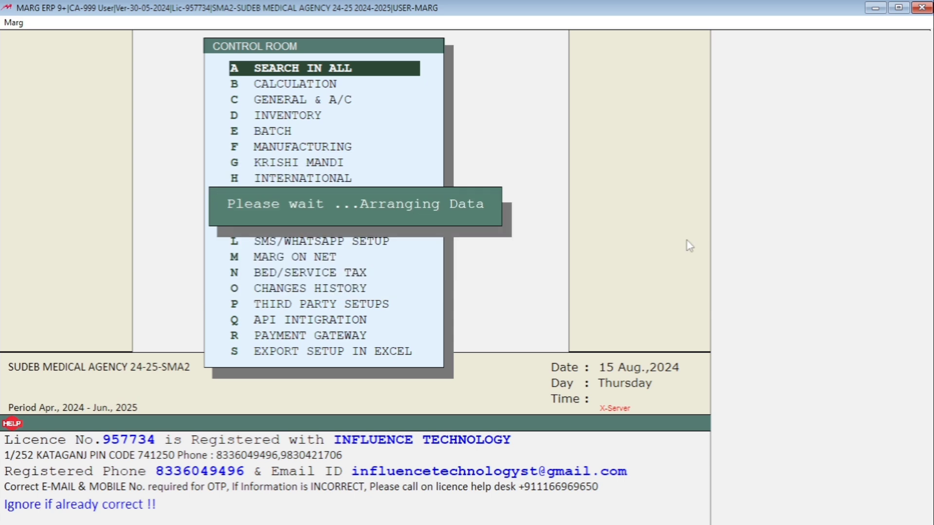
Set the control "Item Name Duplicate allowed" to Y and close the list of matching controls
{"action": "key", "text": "Return"}
{"action": "key", "text": "Return"}
{"action": "key", "text": "Return"}
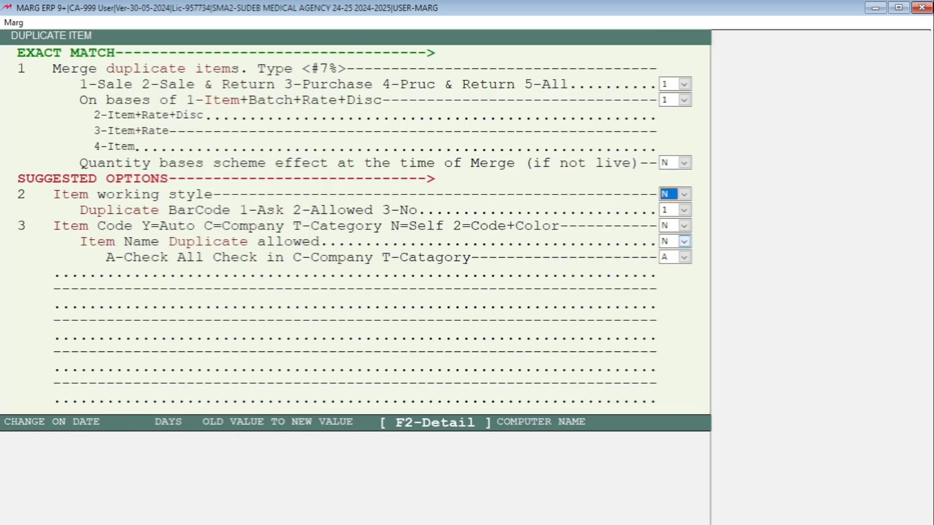
{"action": "key", "text": "Return"}
{"action": "key", "text": "Return"}
{"action": "key", "text": "Return"}
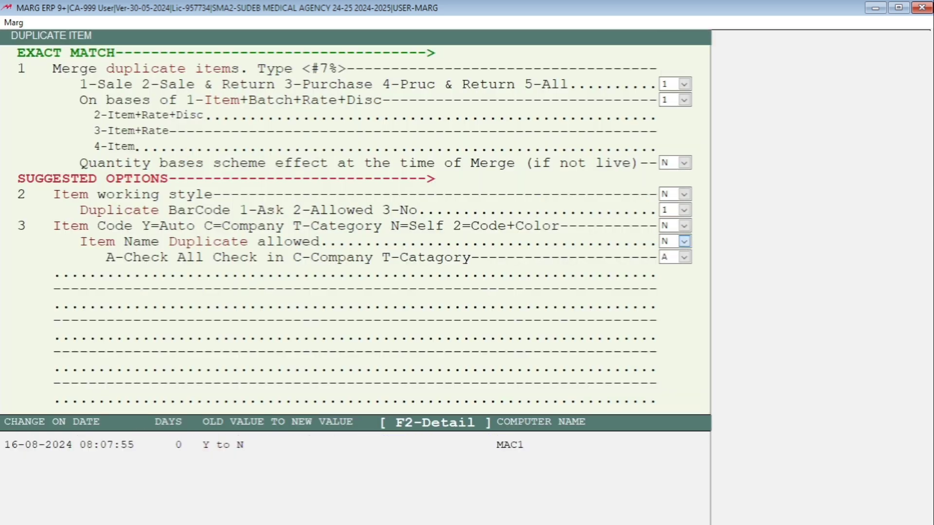
{"action": "key", "text": "space"}
{"action": "key", "text": "Up"}
{"action": "key", "text": "Return"}
{"action": "key", "text": "Return"}
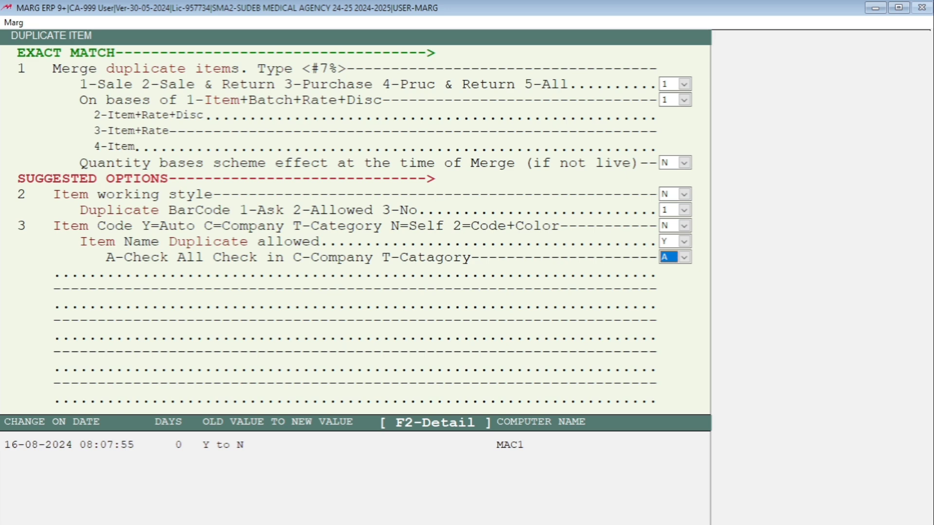
{"action": "key", "text": "Escape"}
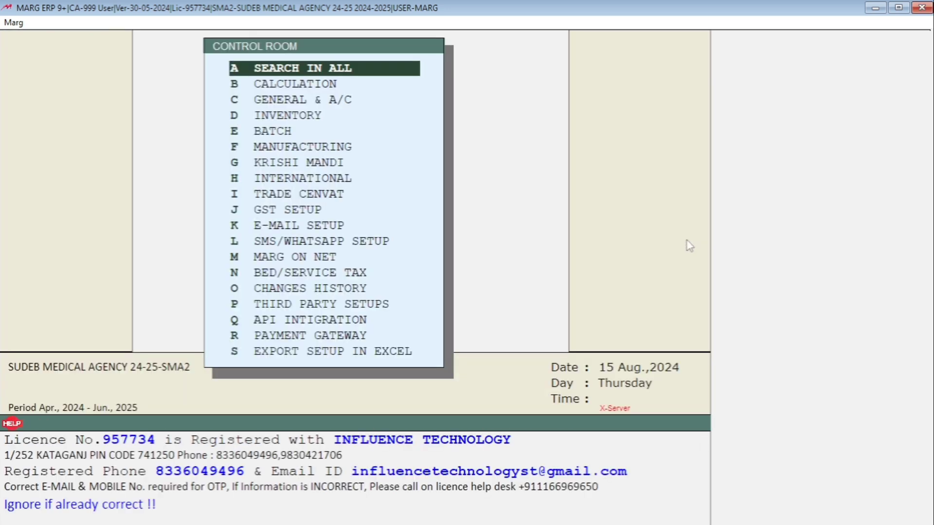
Search all controls for DUPLICATE and set "Party Name Duplicate Alowed" to Y
{"action": "key", "text": "Return"}
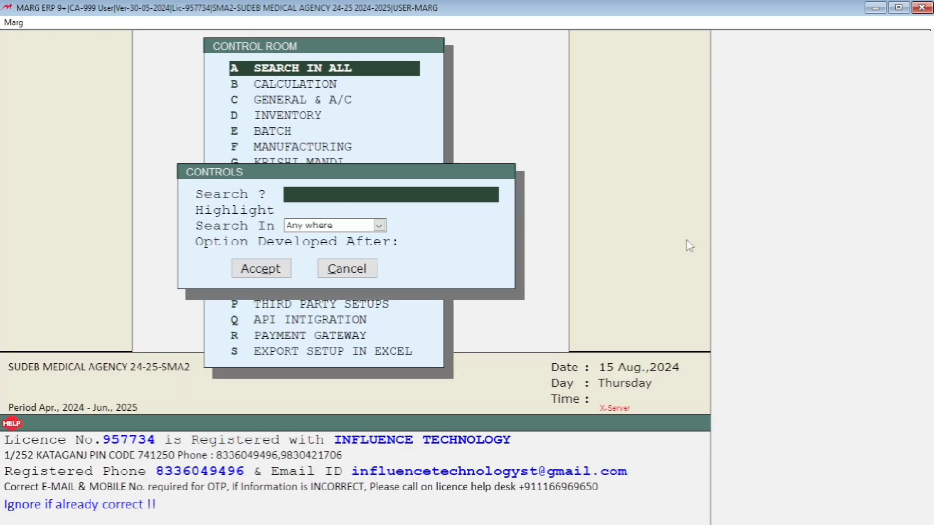
{"action": "type", "text": "DUPLICATES"}
{"action": "key", "text": "Return"}
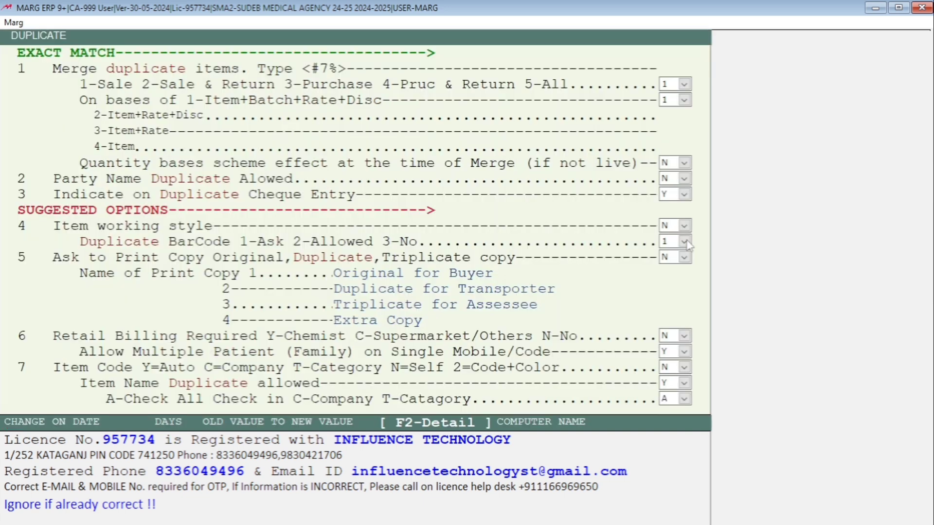
{"action": "key", "text": "Return"}
{"action": "key", "text": "Return"}
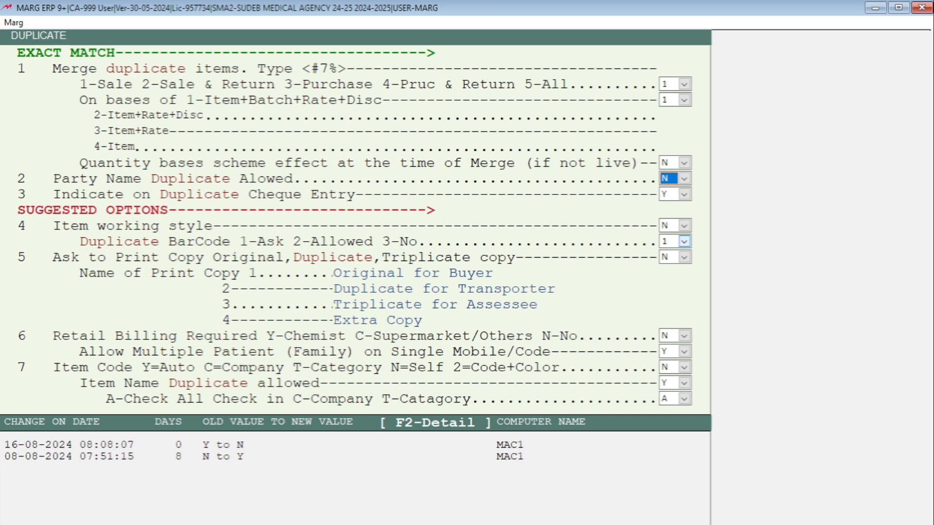
{"action": "key", "text": "space"}
{"action": "key", "text": "Down"}
{"action": "key", "text": "Return"}
{"action": "key", "text": "Return"}
{"action": "key", "text": "Escape"}
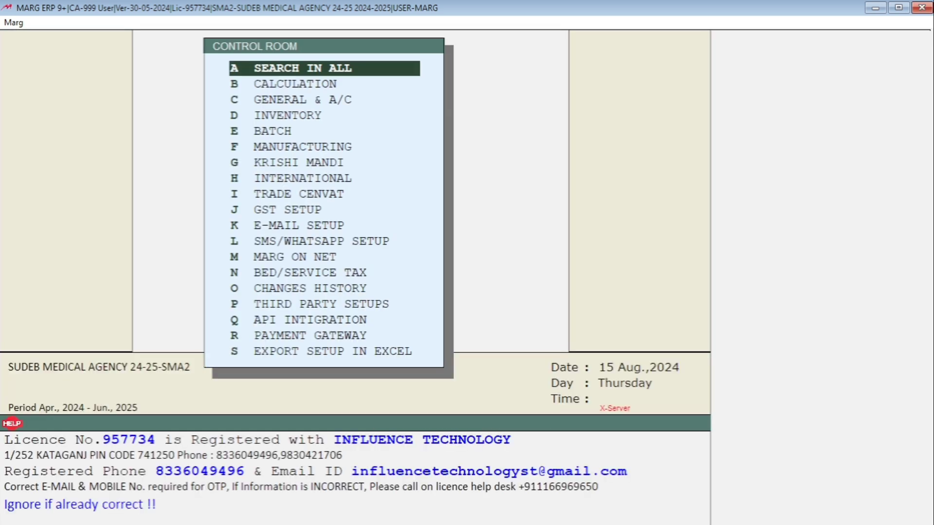
Save the changed control settings and leave the control room
{"action": "key", "text": "Right"}
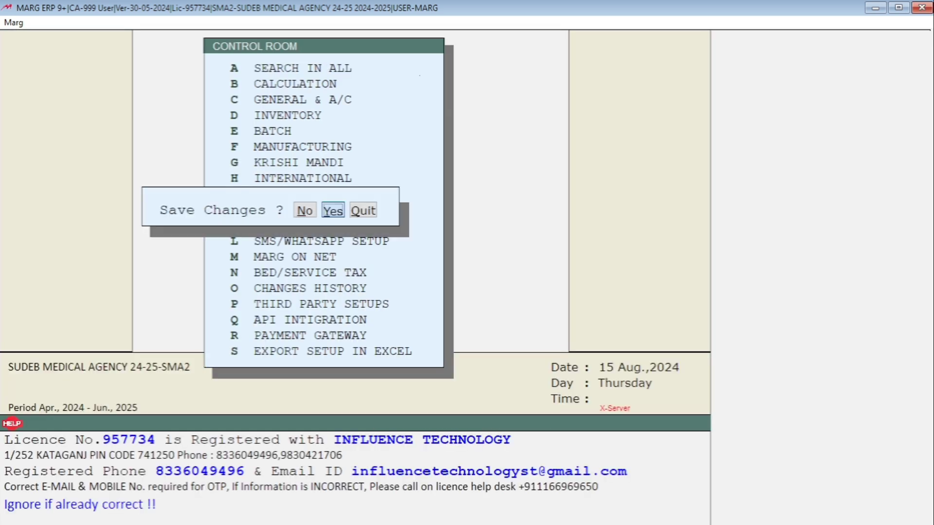
{"action": "key", "text": "Return"}
{"action": "key", "text": "Return"}
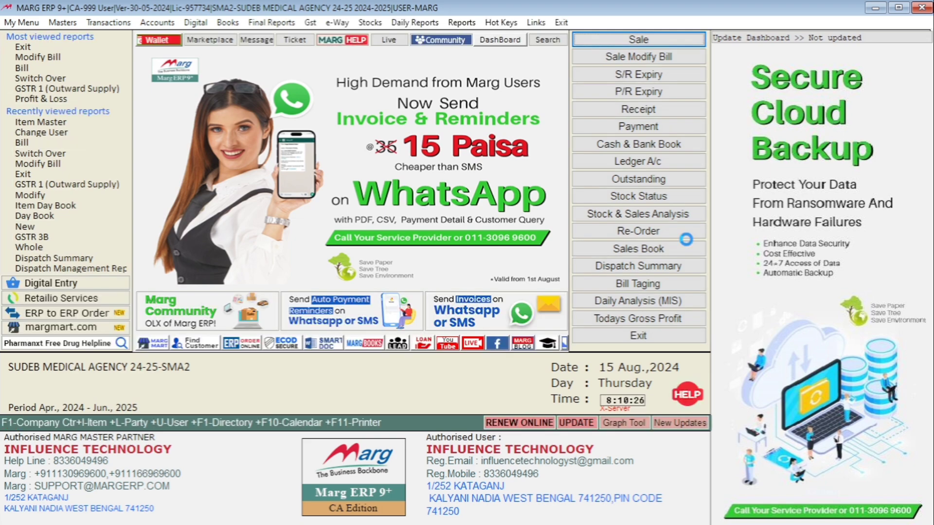
Open the item master list from the main screen
{"action": "key", "text": "alt"}
{"action": "key", "text": "Right"}
{"action": "key", "text": "Down"}
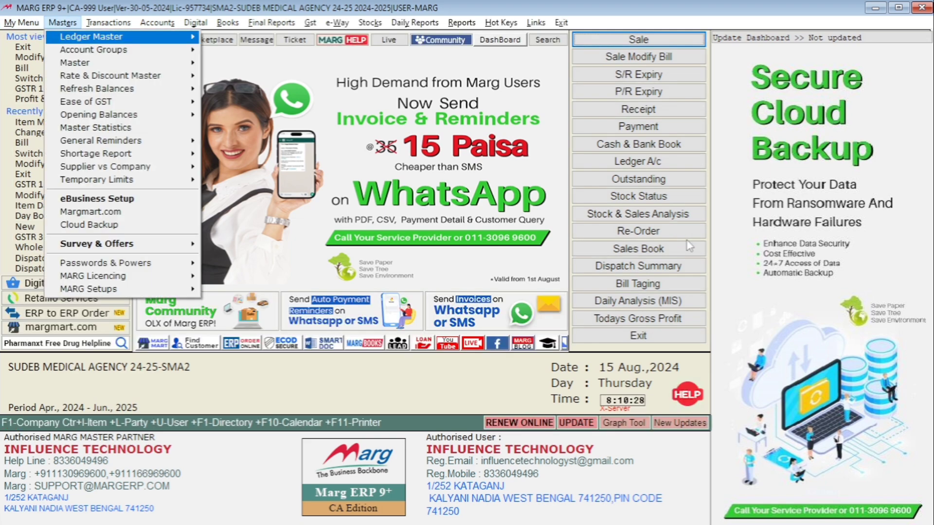
{"action": "key", "text": "Down"}
{"action": "key", "text": "Down"}
{"action": "key", "text": "Right"}
{"action": "key", "text": "Return"}
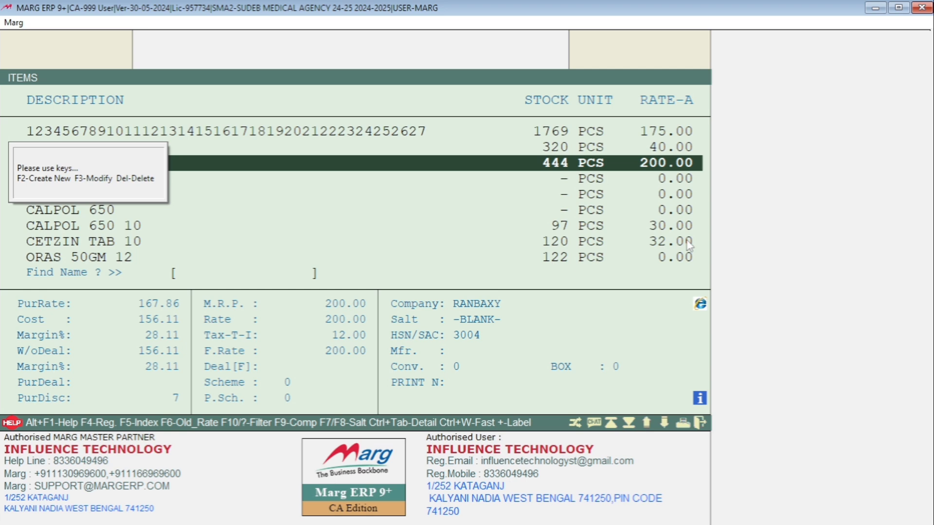
Create a new product named CALPOL 650, save it, and close the item list
{"action": "key", "text": "F2"}
{"action": "type", "text": "CA"}
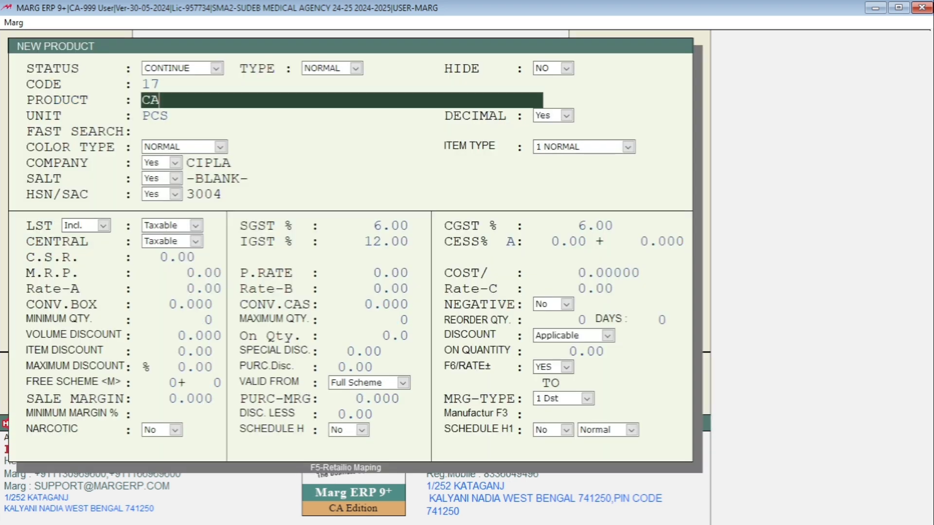
{"action": "type", "text": "LPOL 65"}
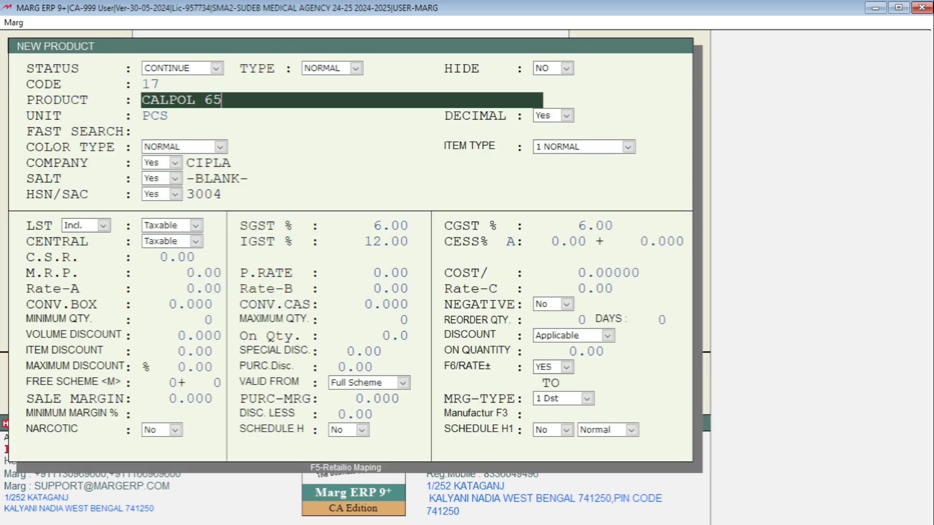
{"action": "type", "text": "0"}
{"action": "key", "text": "Return"}
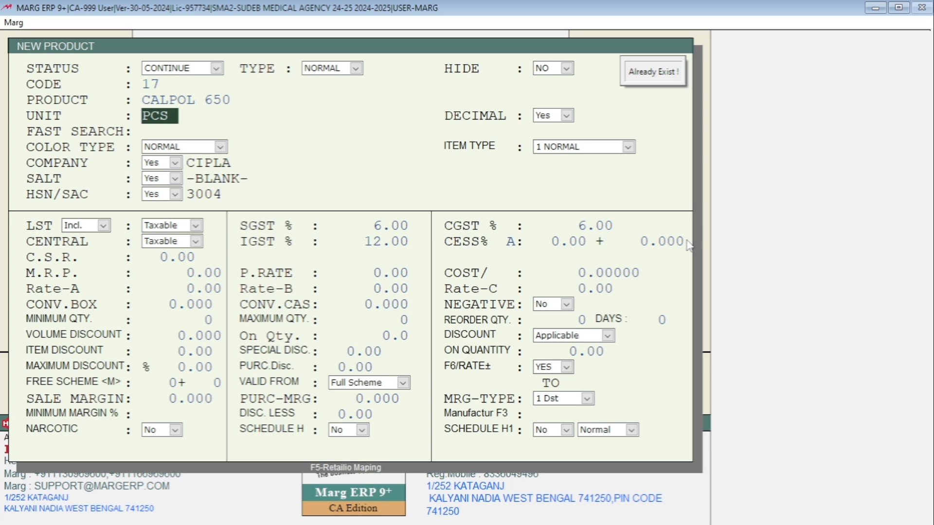
{"action": "key", "text": "Escape"}
{"action": "key", "text": "Return"}
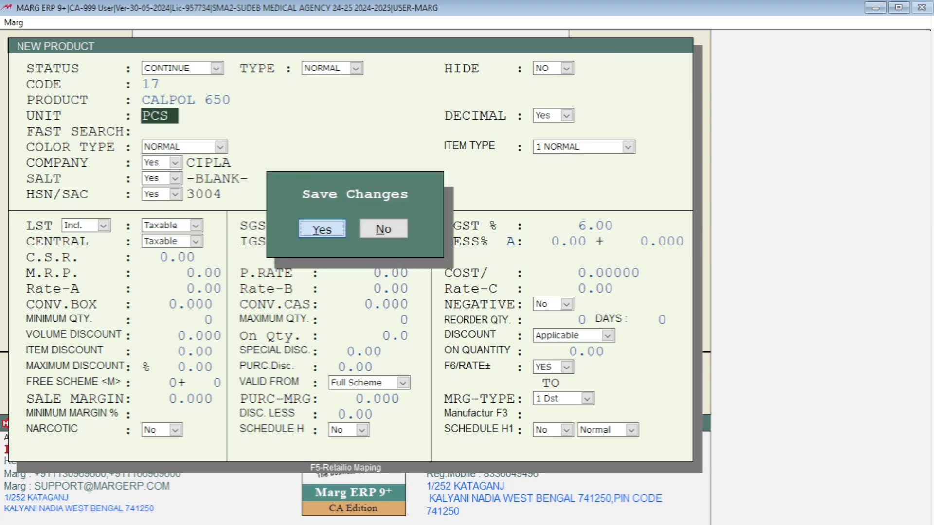
{"action": "key", "text": "Escape"}
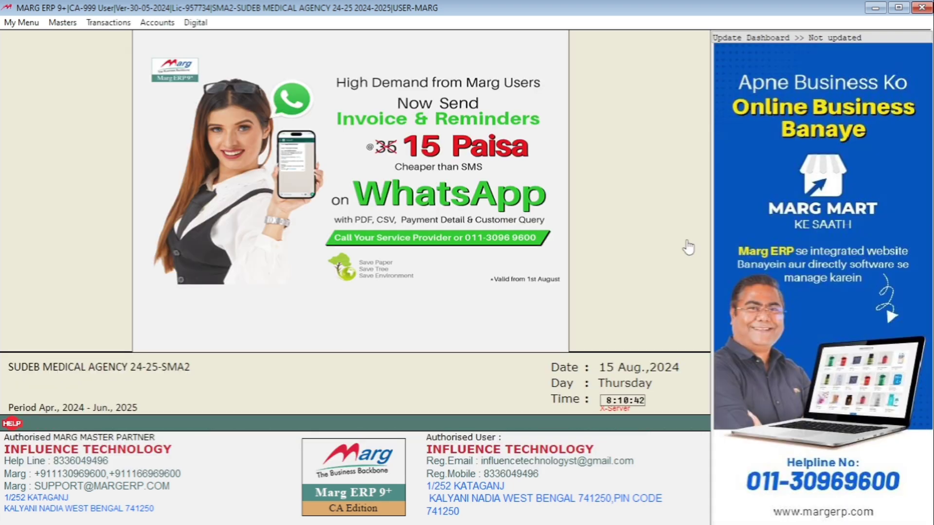
Start a new sale bill and begin a new party ledger under the SUNDRY DEBTORS group
{"action": "key", "text": "alt+t"}
{"action": "key", "text": "Right"}
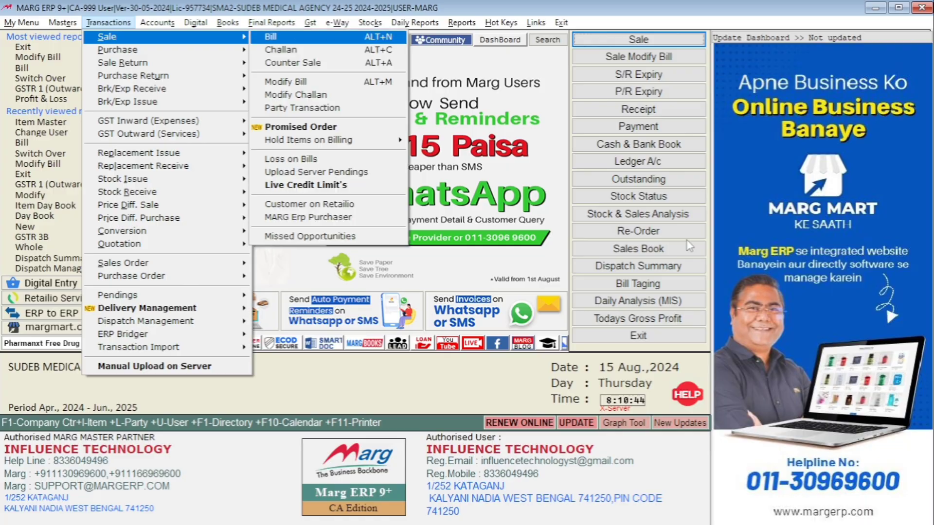
{"action": "key", "text": "Return"}
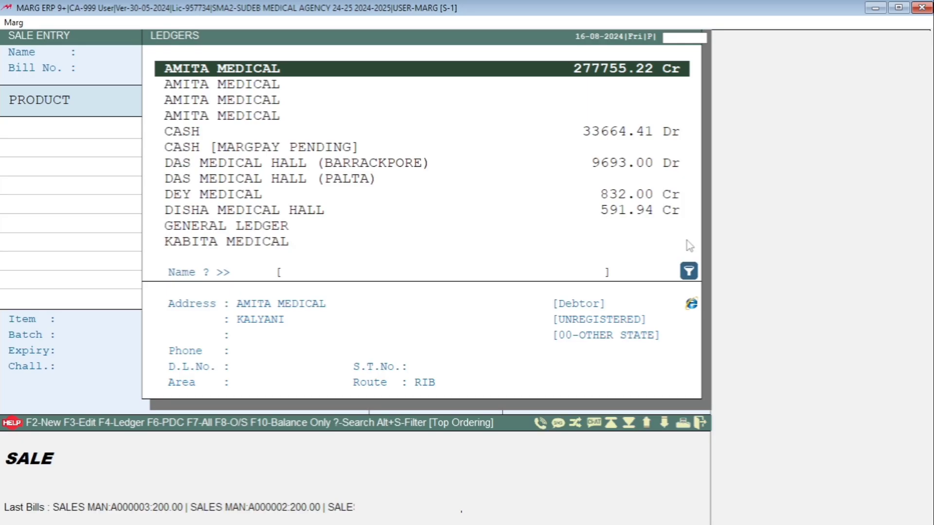
{"action": "key", "text": "F2"}
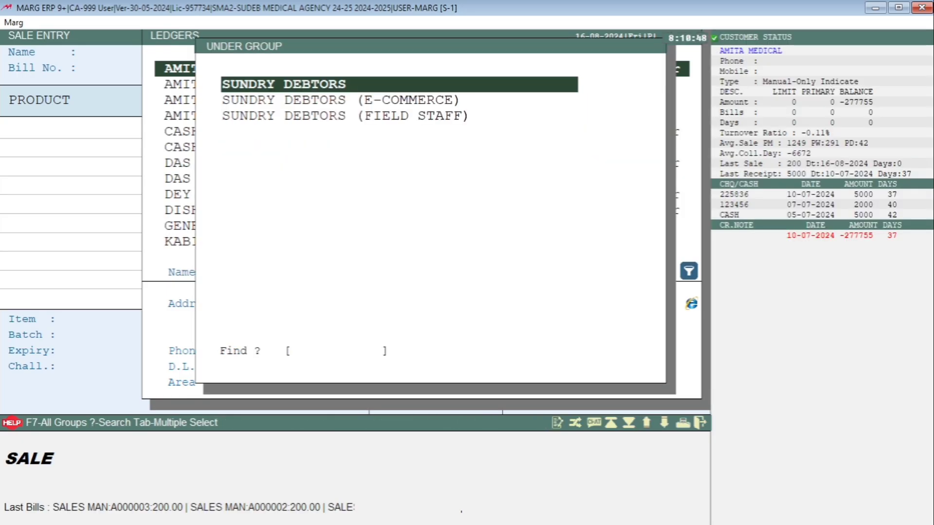
{"action": "key", "text": "Return"}
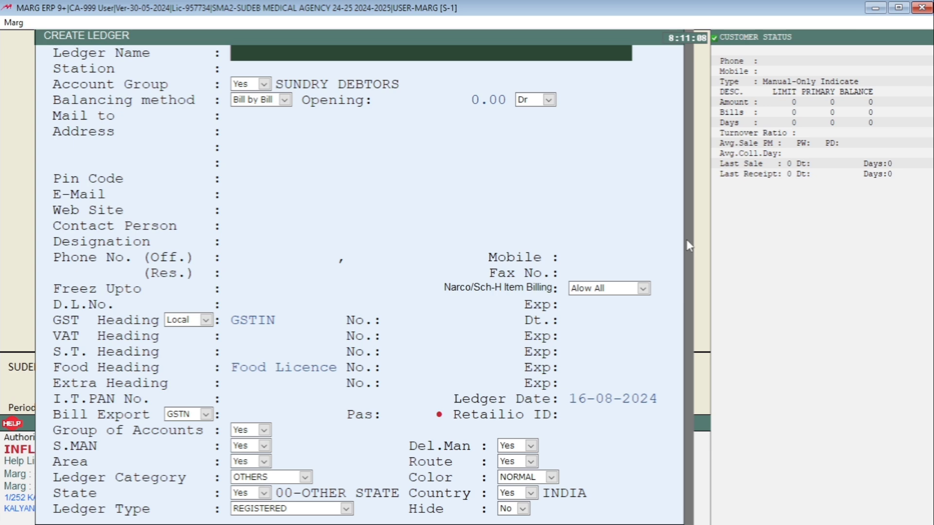
Name the ledger AMITA MEDICAL, set its station to DEBIPUR, and save it
{"action": "type", "text": "AMITA MEDICAL"}
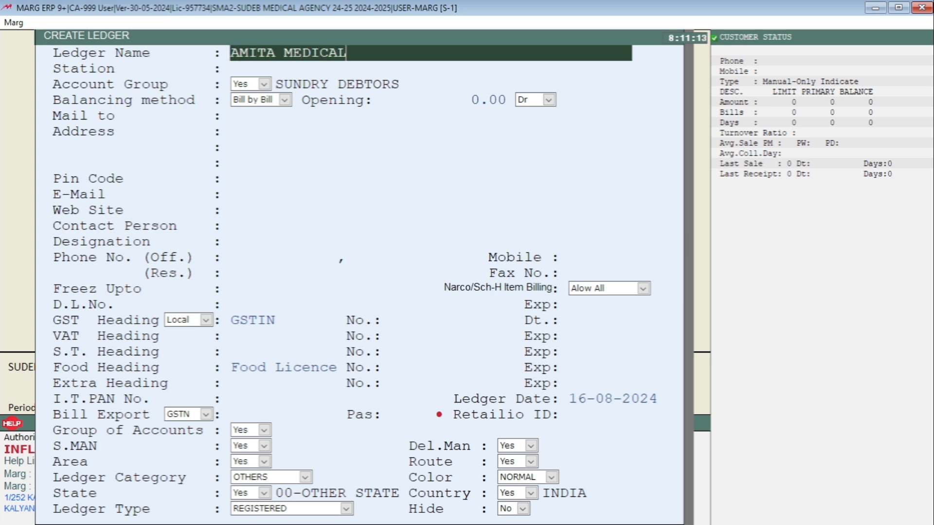
{"action": "key", "text": "Return"}
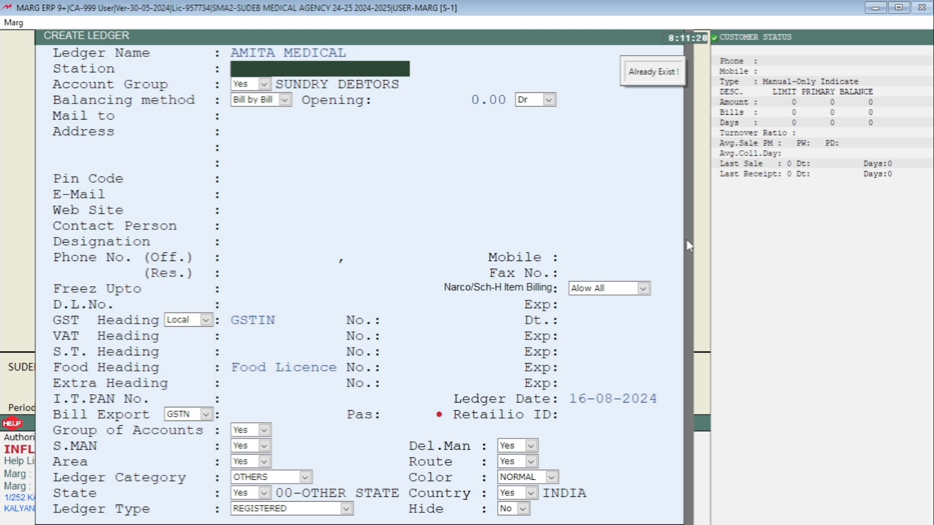
{"action": "type", "text": "DE"}
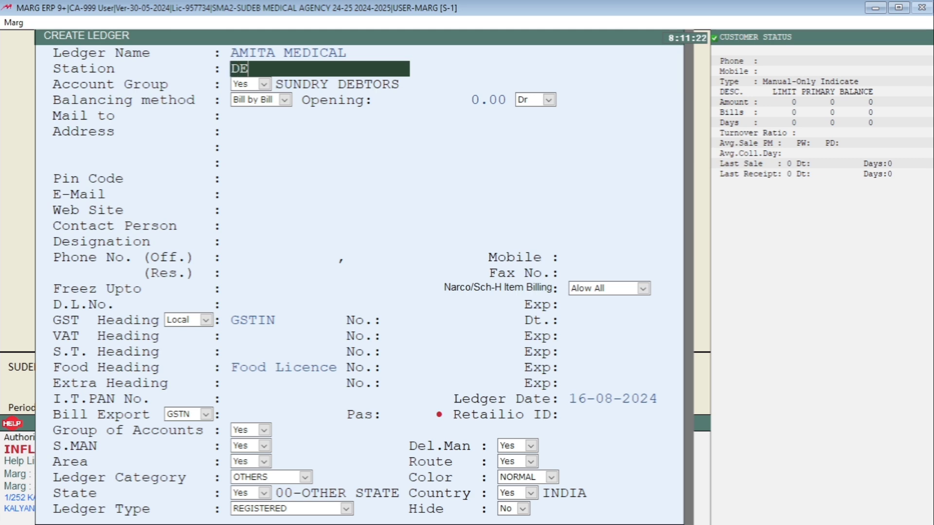
{"action": "type", "text": "BIPUR"}
{"action": "key", "text": "ctrl+w"}
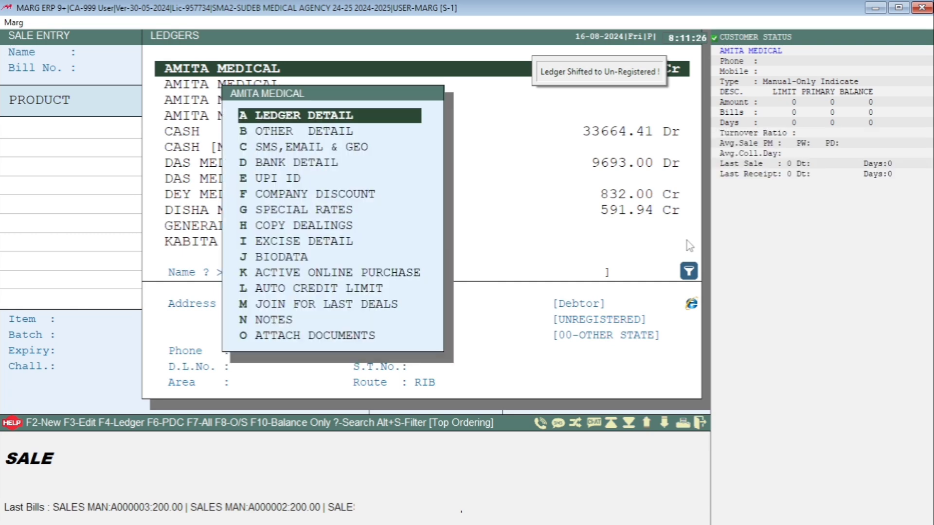
Close the new ledger's options and highlight the first AMITA MEDICAL entry in the ledger list
{"action": "key", "text": "Escape"}
{"action": "key", "text": "Up"}
{"action": "key", "text": "Up"}
{"action": "key", "text": "Up"}
{"action": "key", "text": "Up"}
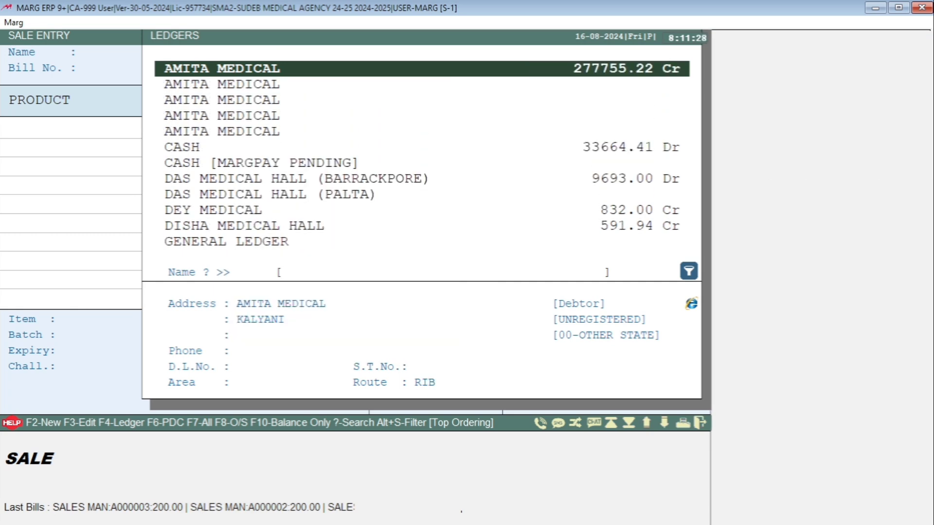